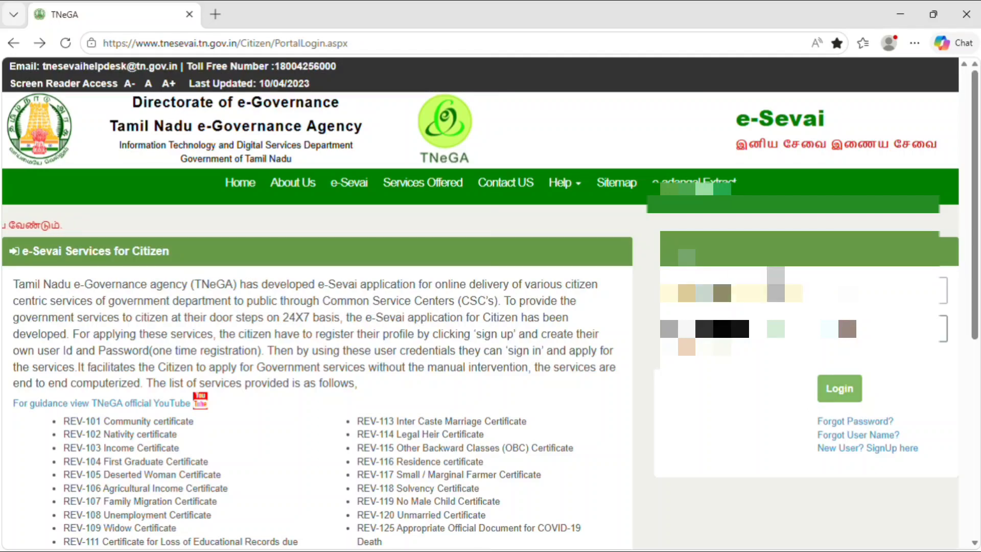
Log in to the e-Sevai citizen portal and list the services of the Revenue Department.
{"action": "left_click", "coordinate": [842, 391]}
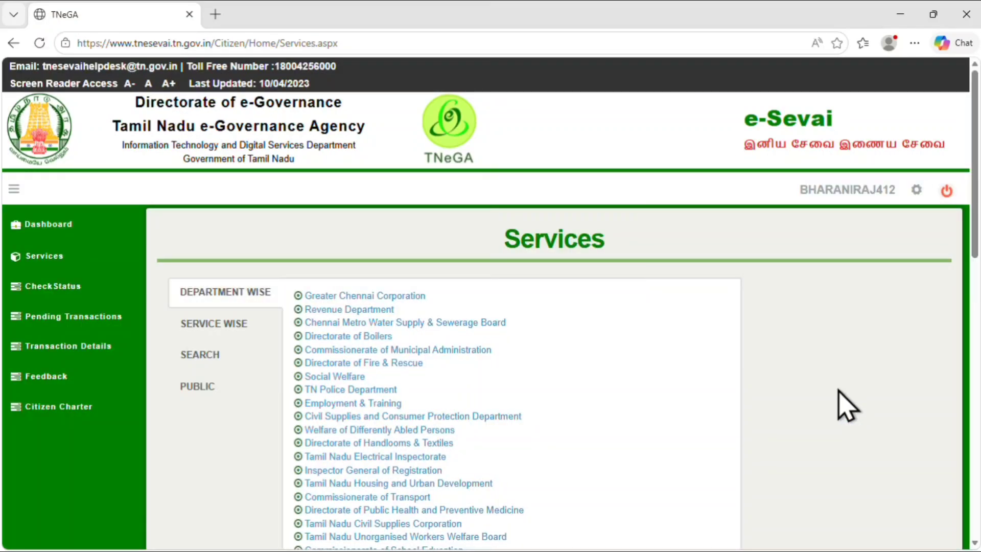
{"action": "scroll", "coordinate": [836, 391], "scroll_direction": "down", "scroll_amount": 4}
{"action": "scroll", "coordinate": [789, 412], "scroll_direction": "up", "scroll_amount": 4}
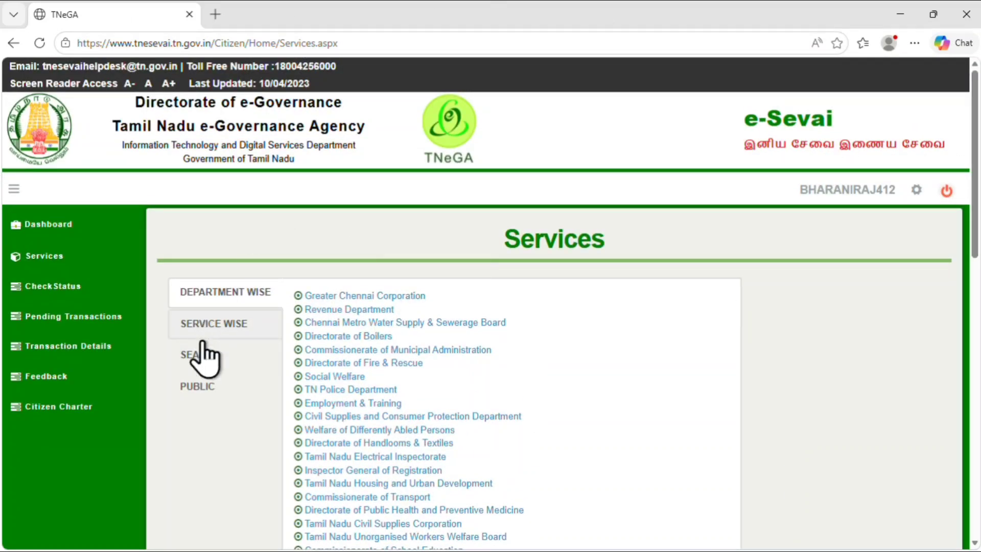
{"action": "left_click", "coordinate": [353, 309]}
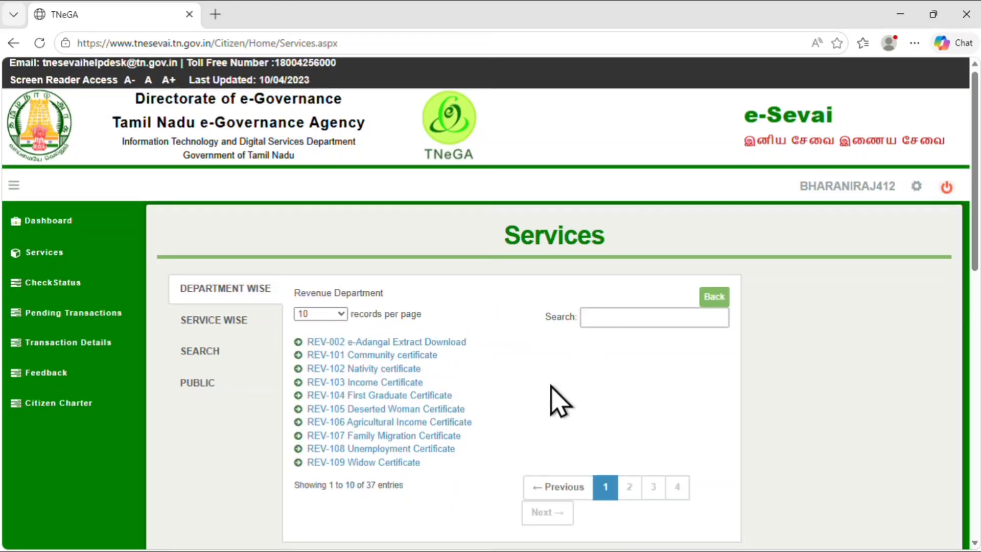
Open the REV-108 Unemployment Certificate service in a maximized window and proceed past the application instructions.
{"action": "scroll", "coordinate": [557, 404], "scroll_direction": "down", "scroll_amount": 1}
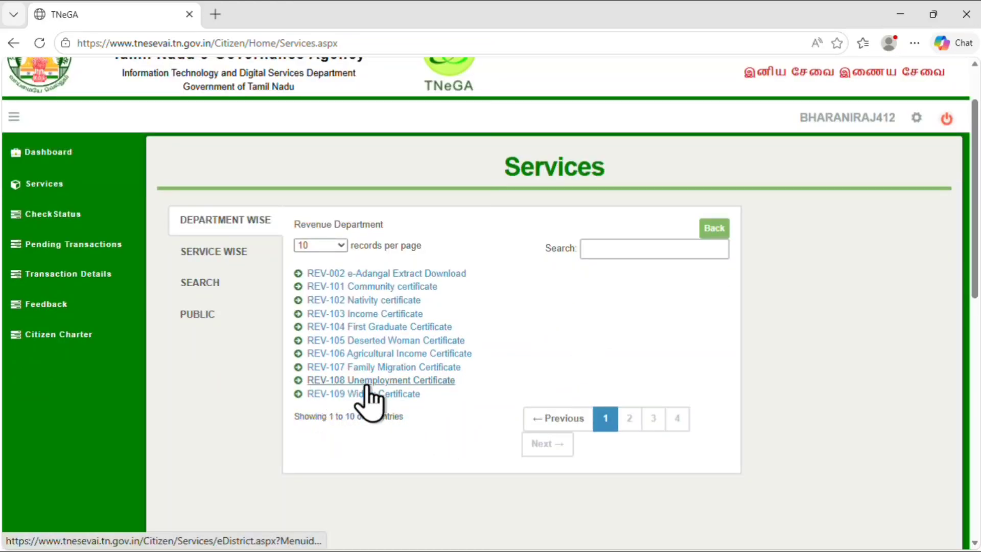
{"action": "left_click", "coordinate": [441, 381]}
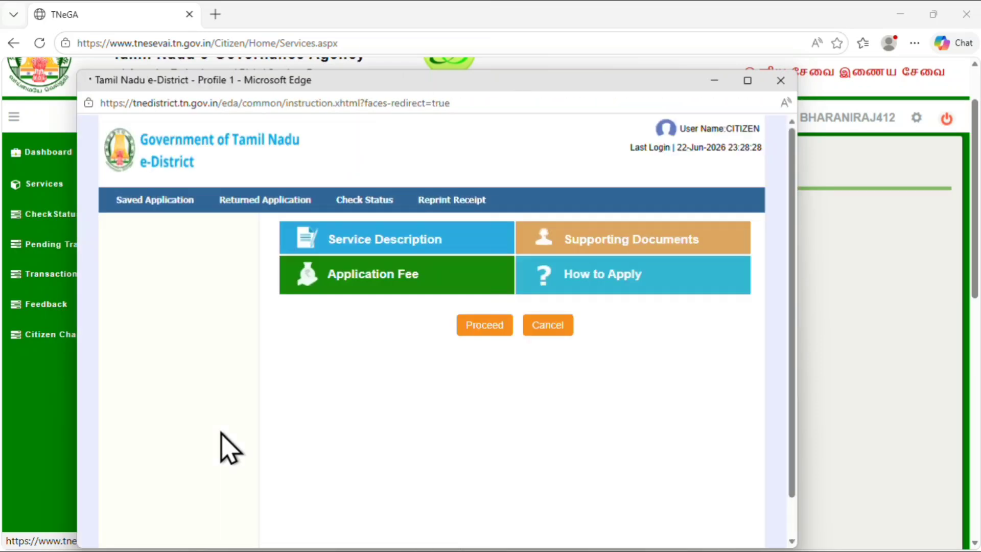
{"action": "left_click", "coordinate": [747, 81]}
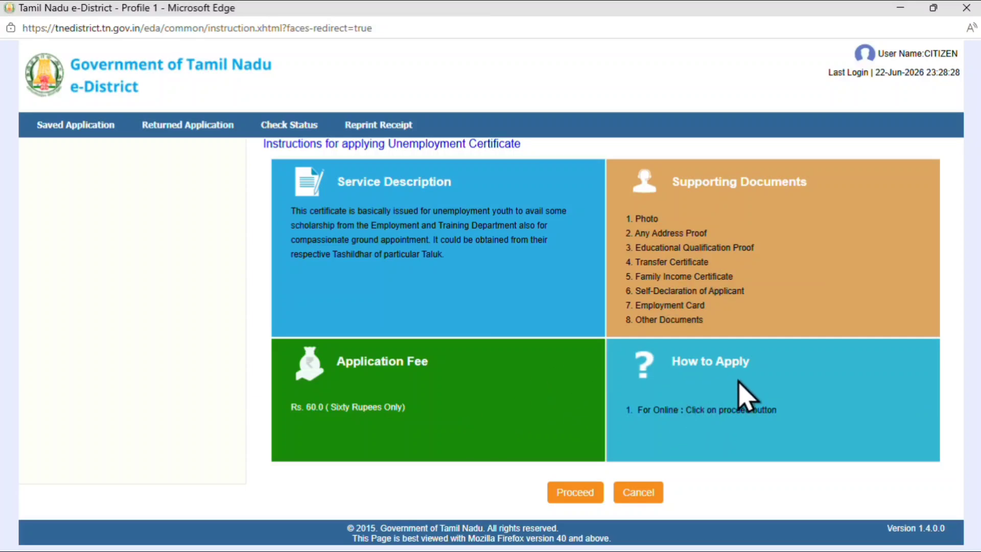
{"action": "left_click", "coordinate": [574, 492]}
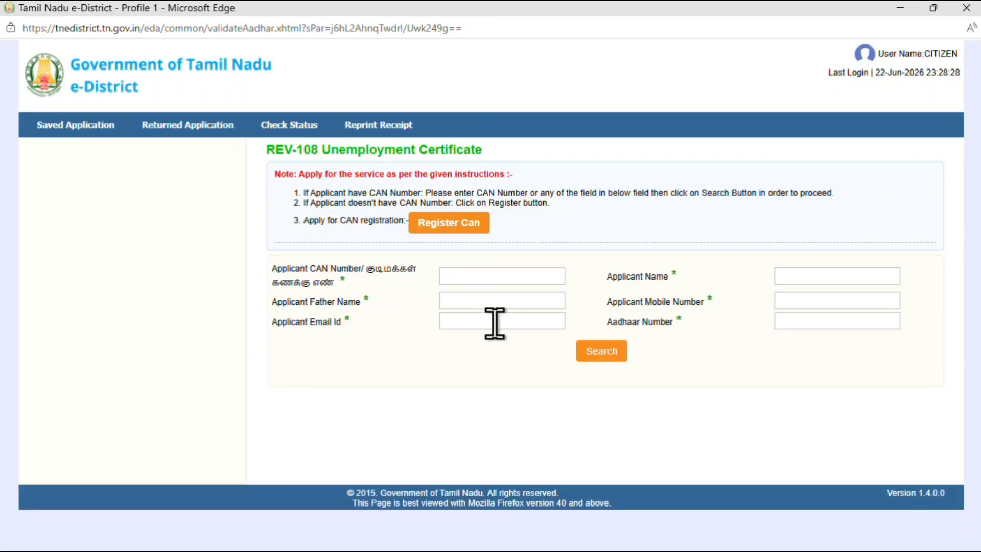
Enter the applicant's Aadhaar number as the identifier and search for the applicant's record.
{"action": "left_click", "coordinate": [795, 319]}
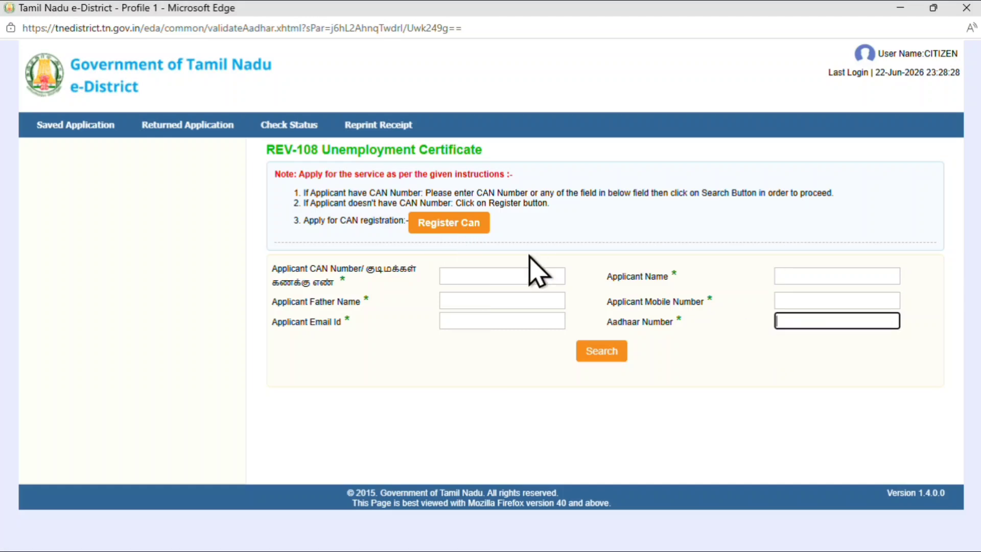
{"action": "left_click", "coordinate": [463, 274]}
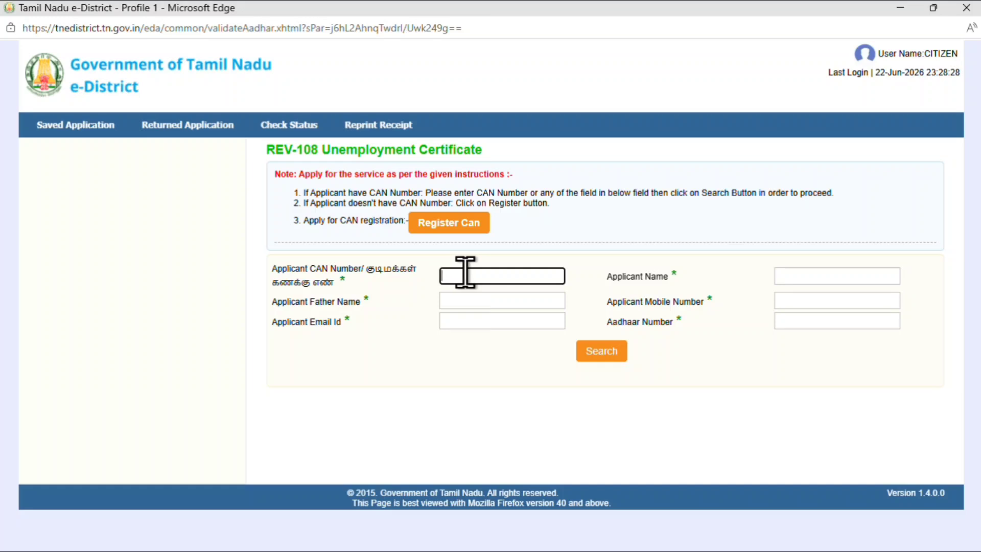
{"action": "left_click", "coordinate": [786, 323]}
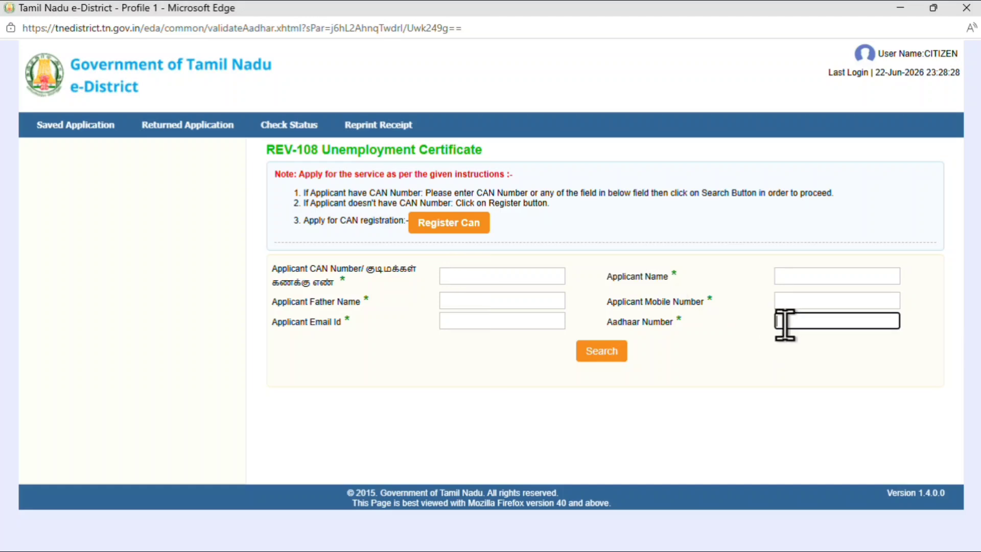
{"action": "left_click", "coordinate": [414, 28]}
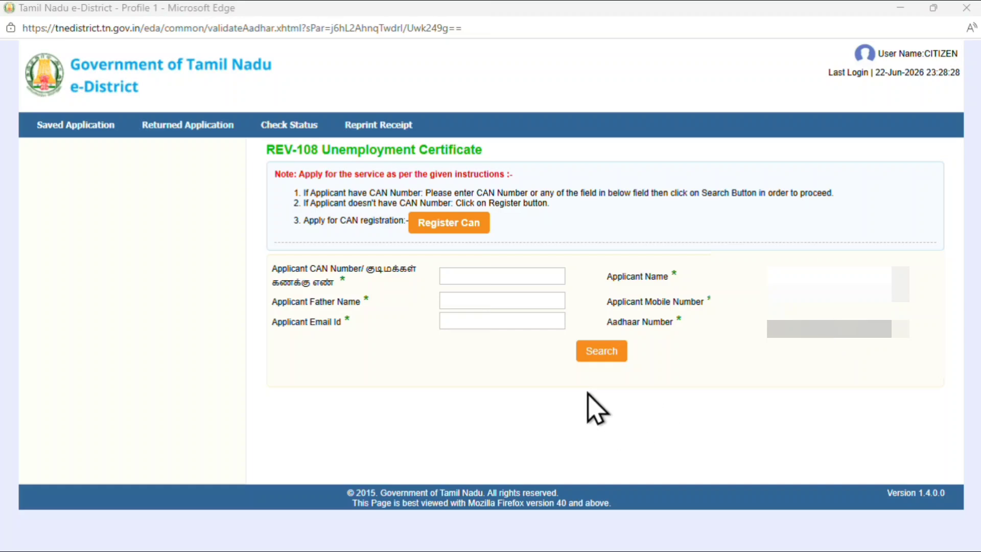
{"action": "left_click", "coordinate": [602, 352]}
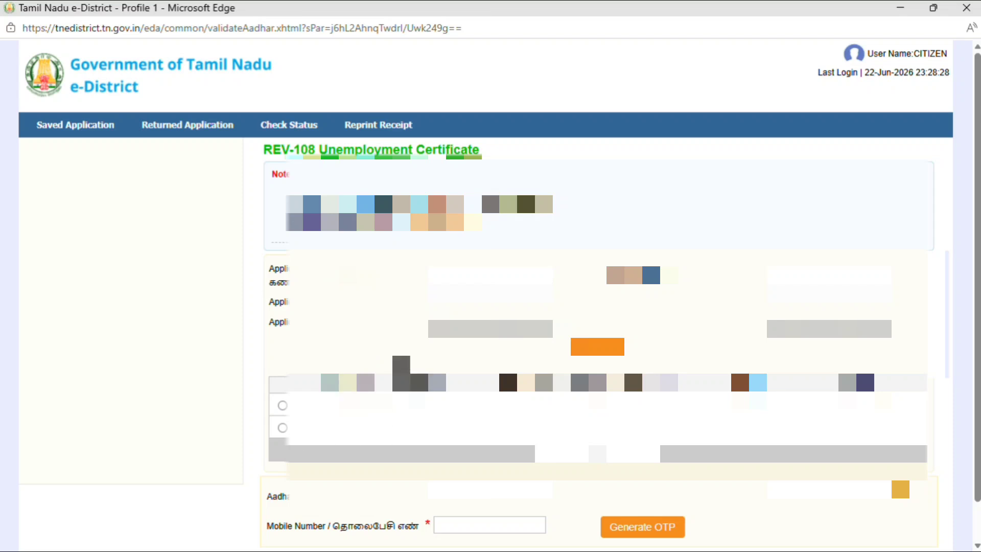
Select the applicant's record from the search results and fill in the remaining identity field in the verification section.
{"action": "scroll", "coordinate": [444, 338], "scroll_direction": "down", "scroll_amount": 2}
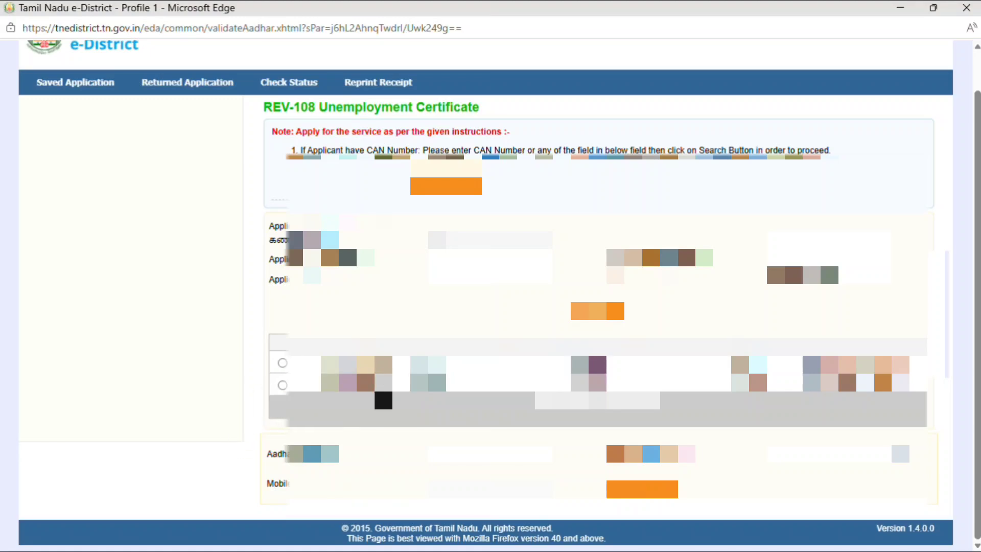
{"action": "left_click", "coordinate": [286, 362]}
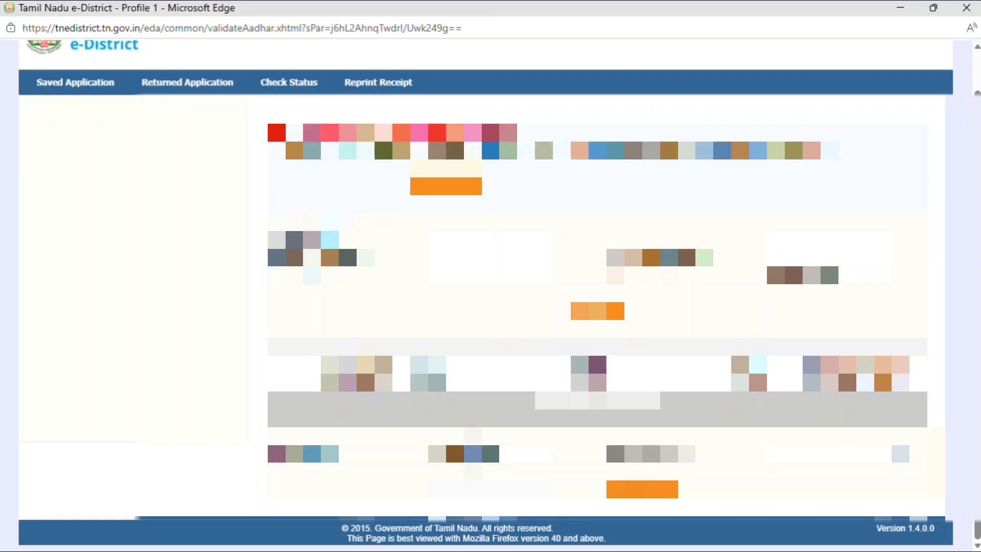
{"action": "left_click", "coordinate": [865, 454]}
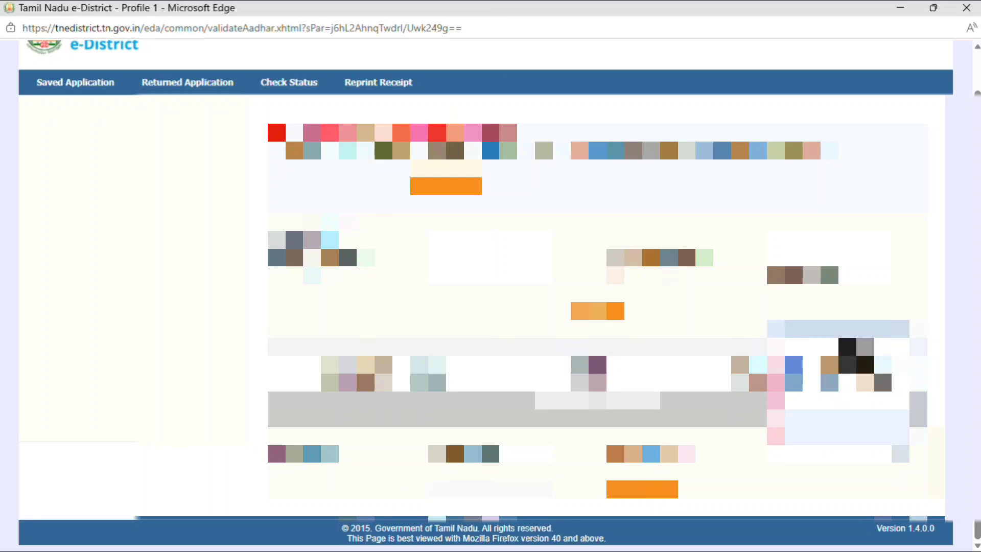
{"action": "scroll", "coordinate": [856, 408], "scroll_direction": "up", "scroll_amount": 1}
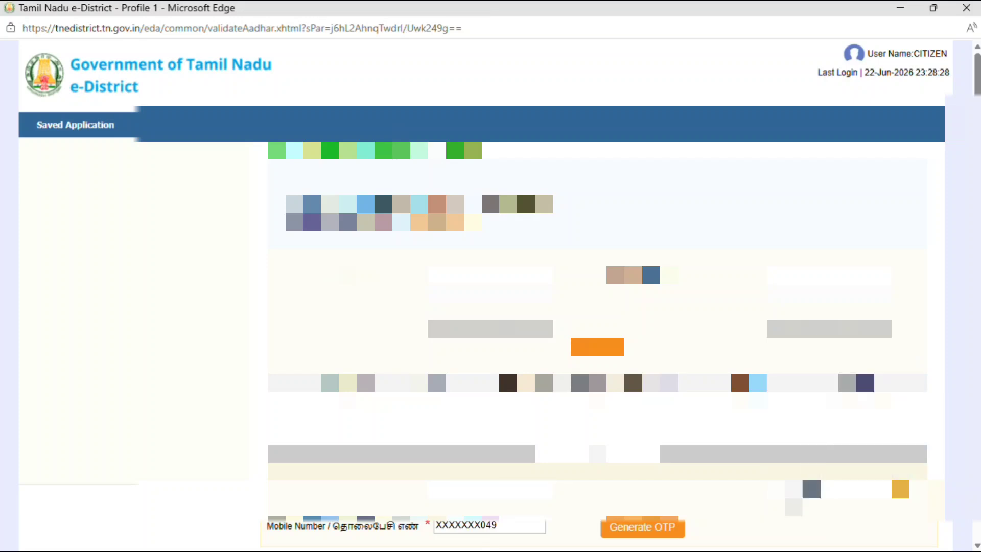
Generate an OTP for the applicant's mobile number, confirm the verification code and proceed to the application form.
{"action": "left_click", "coordinate": [648, 531]}
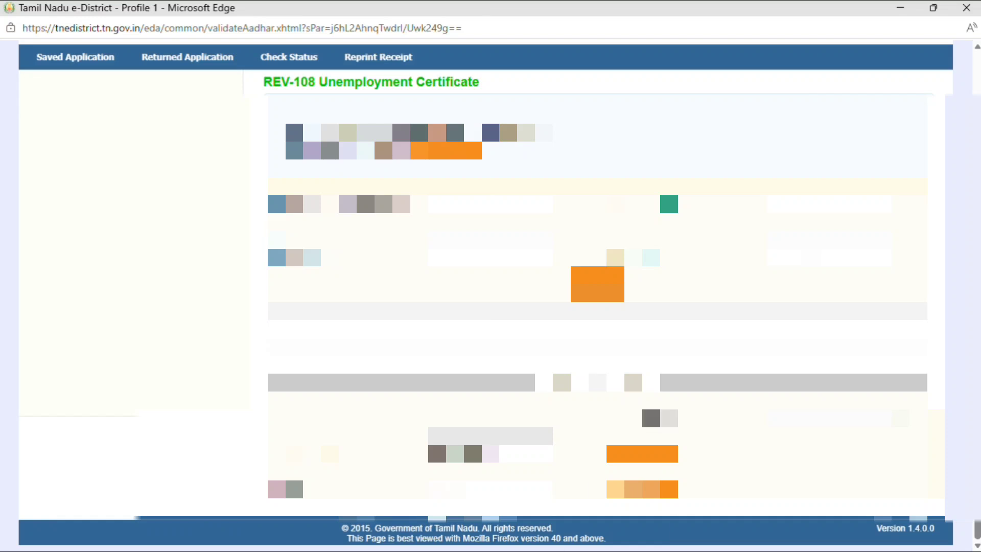
{"action": "left_click", "coordinate": [638, 493]}
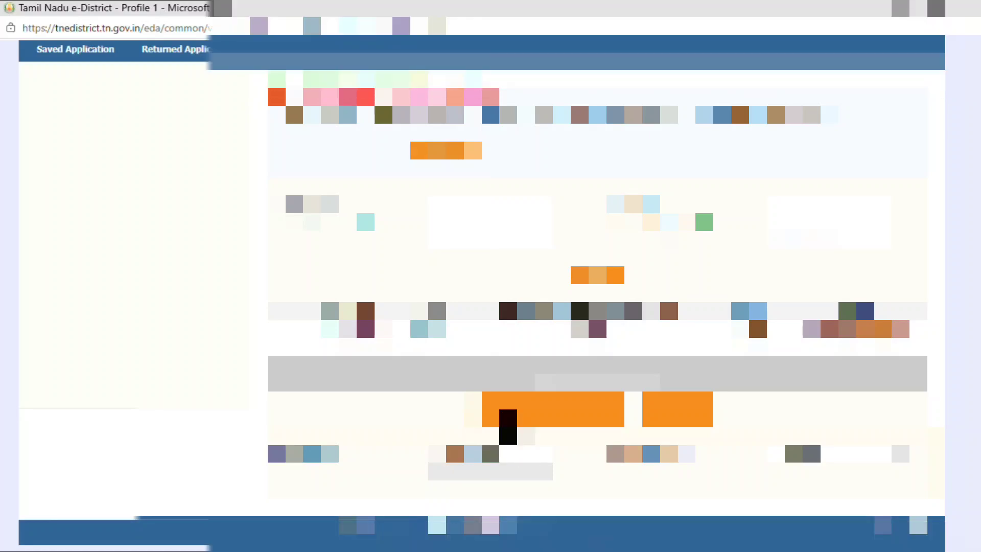
{"action": "left_click", "coordinate": [509, 424]}
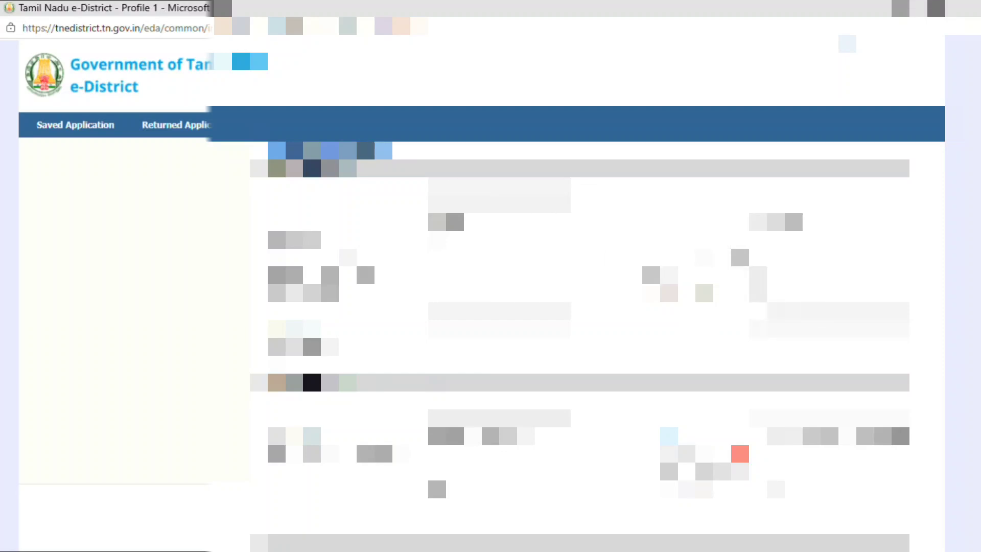
In the Education Details section, mark graduation as completed and set the year of completion to 2016.
{"action": "scroll", "coordinate": [843, 382], "scroll_direction": "down", "scroll_amount": 10}
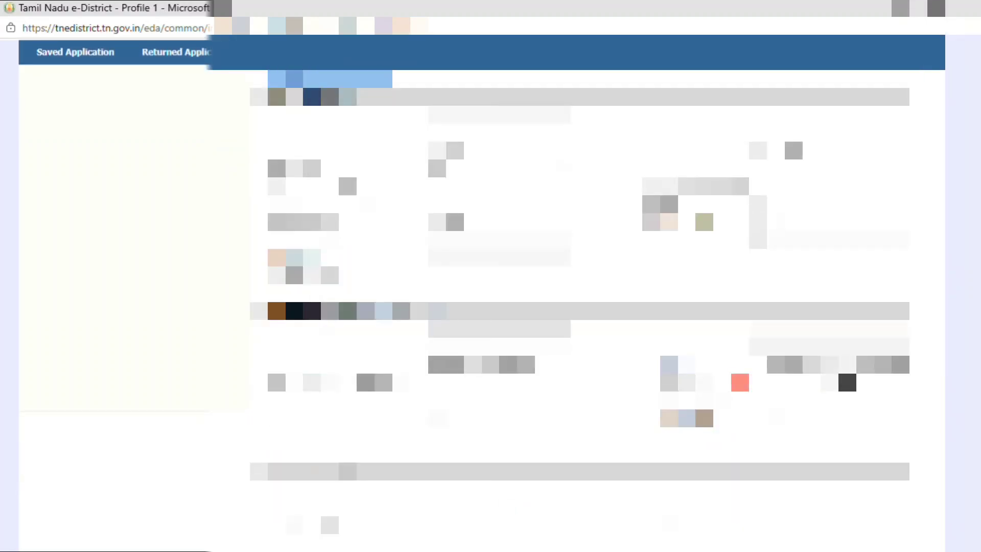
{"action": "scroll", "coordinate": [848, 382], "scroll_direction": "down", "scroll_amount": 10}
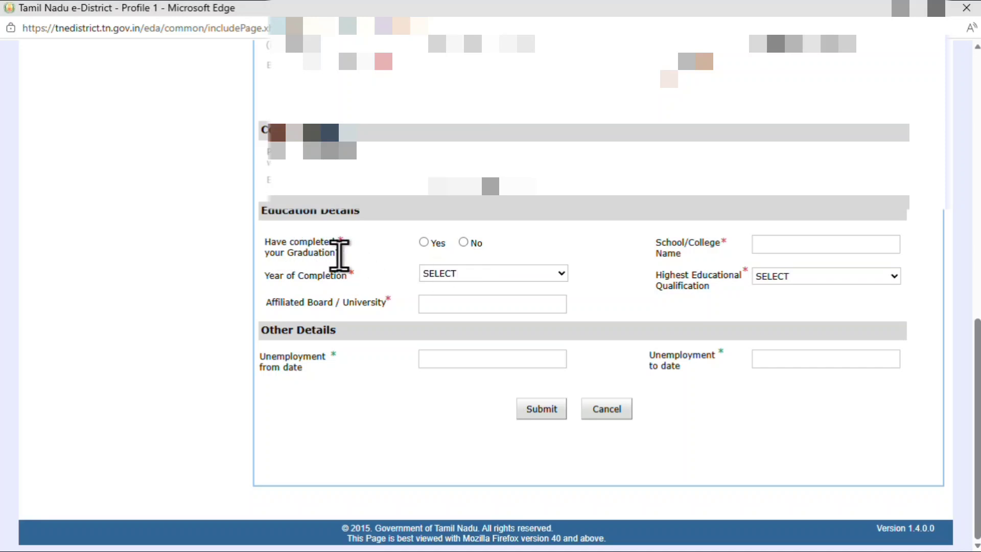
{"action": "left_click", "coordinate": [424, 243]}
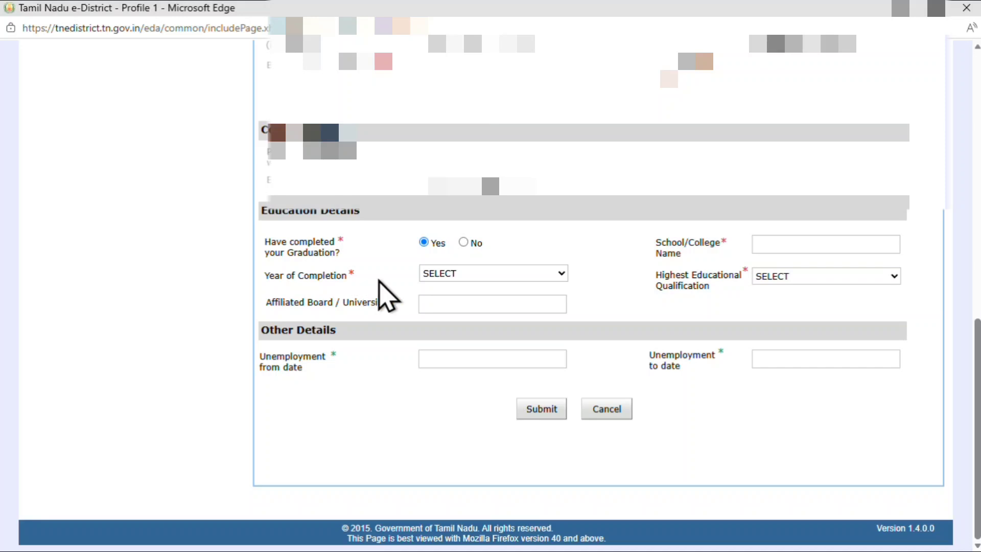
{"action": "left_click", "coordinate": [563, 274]}
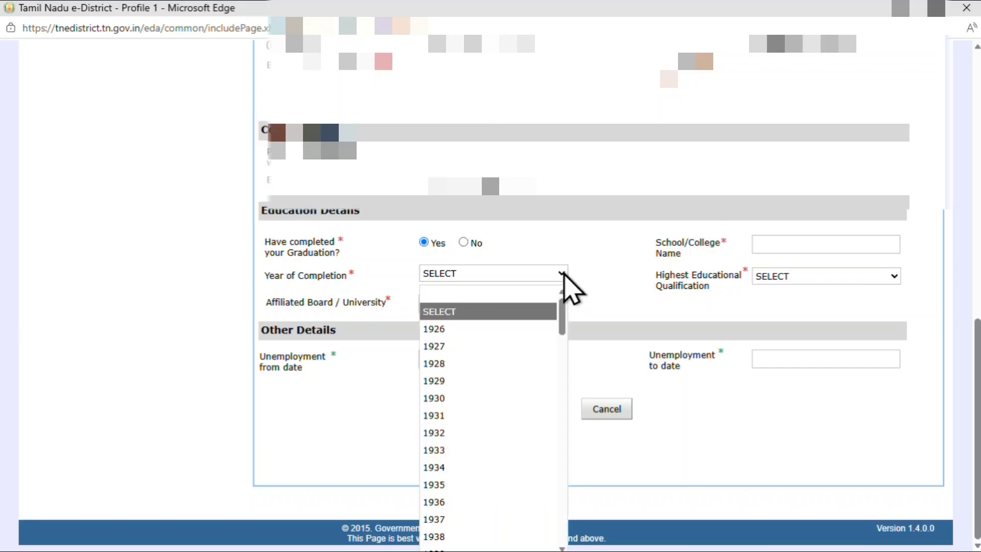
{"action": "scroll", "coordinate": [532, 475], "scroll_direction": "down", "scroll_amount": 12}
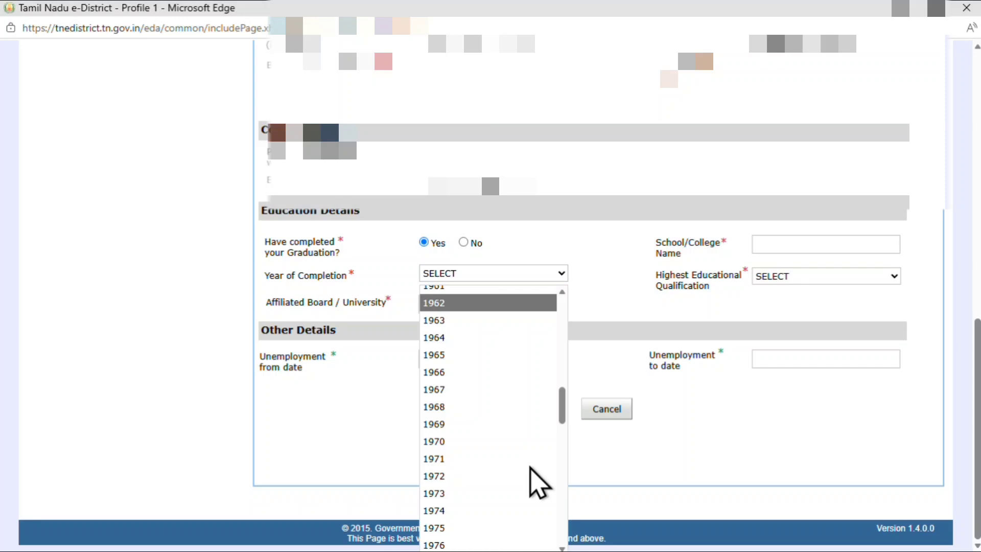
{"action": "scroll", "coordinate": [534, 483], "scroll_direction": "down", "scroll_amount": 2}
{"action": "scroll", "coordinate": [537, 483], "scroll_direction": "down", "scroll_amount": 2}
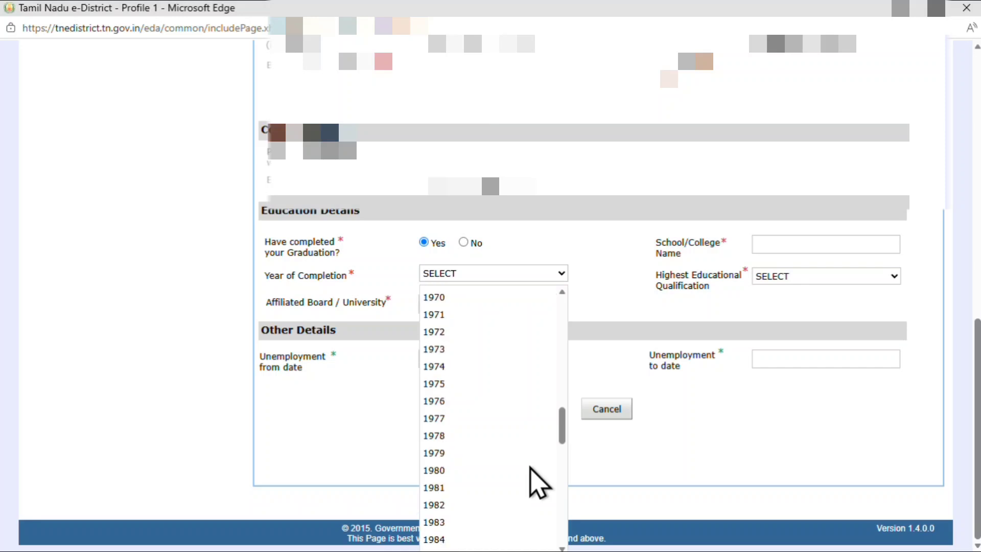
{"action": "scroll", "coordinate": [537, 483], "scroll_direction": "down", "scroll_amount": 18}
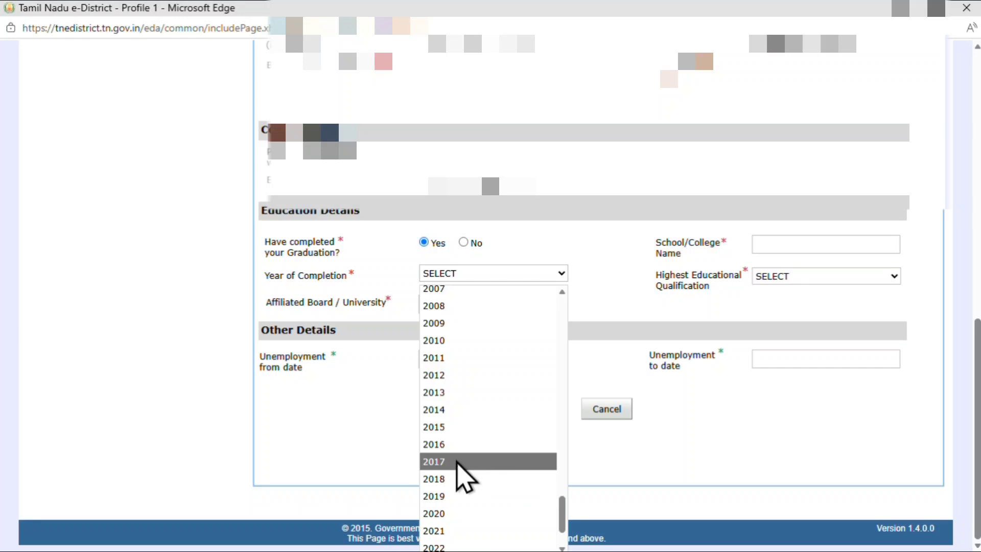
{"action": "left_click", "coordinate": [455, 445]}
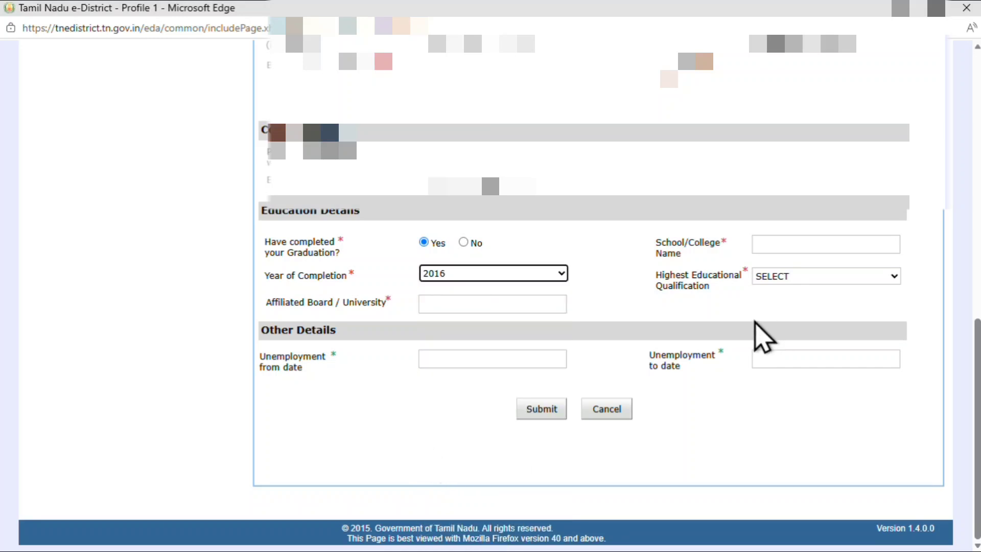
Enter AAAAAA as school/college name and affiliated board/university, and set the highest educational qualification to Post Graduate.
{"action": "left_click", "coordinate": [759, 243]}
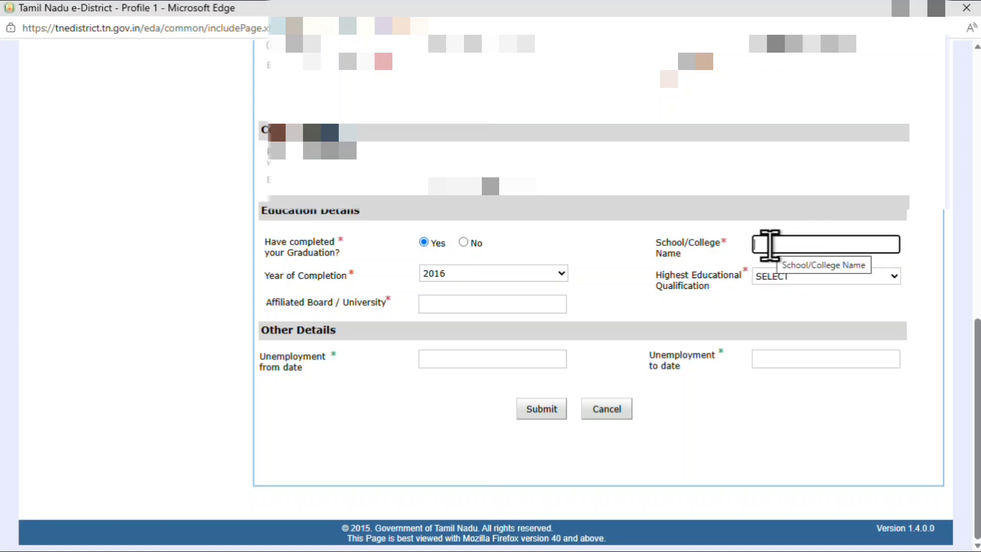
{"action": "type", "text": "AAAAAA"}
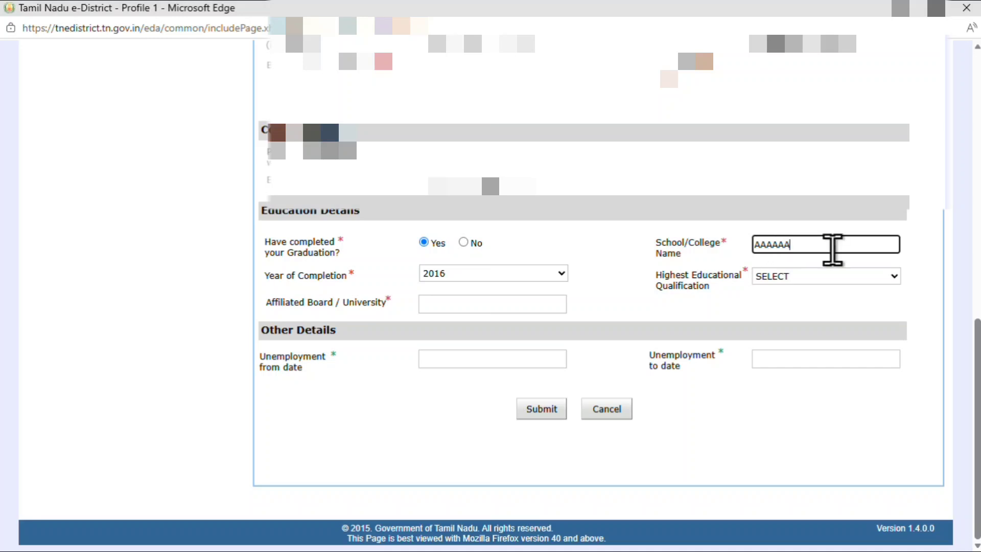
{"action": "left_click", "coordinate": [819, 279]}
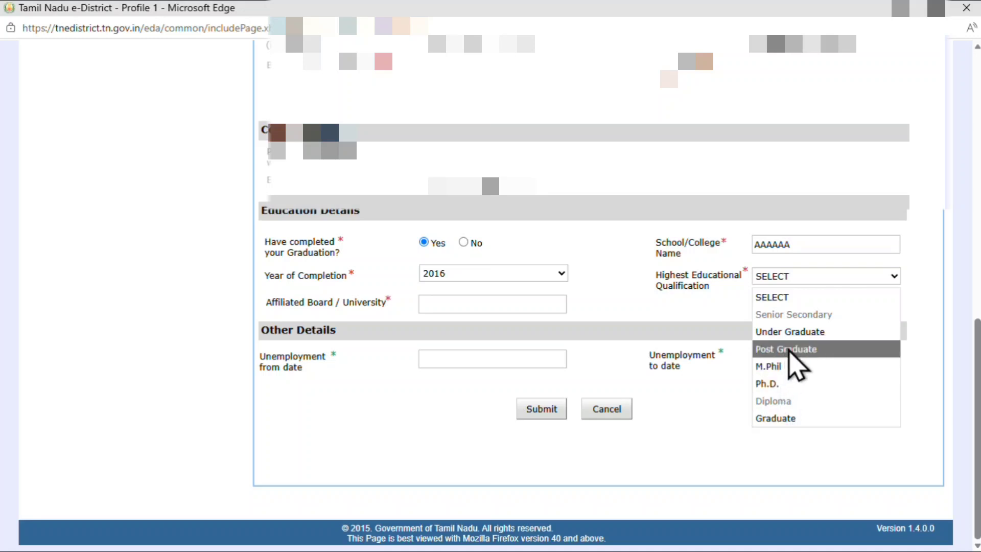
{"action": "left_click", "coordinate": [801, 352]}
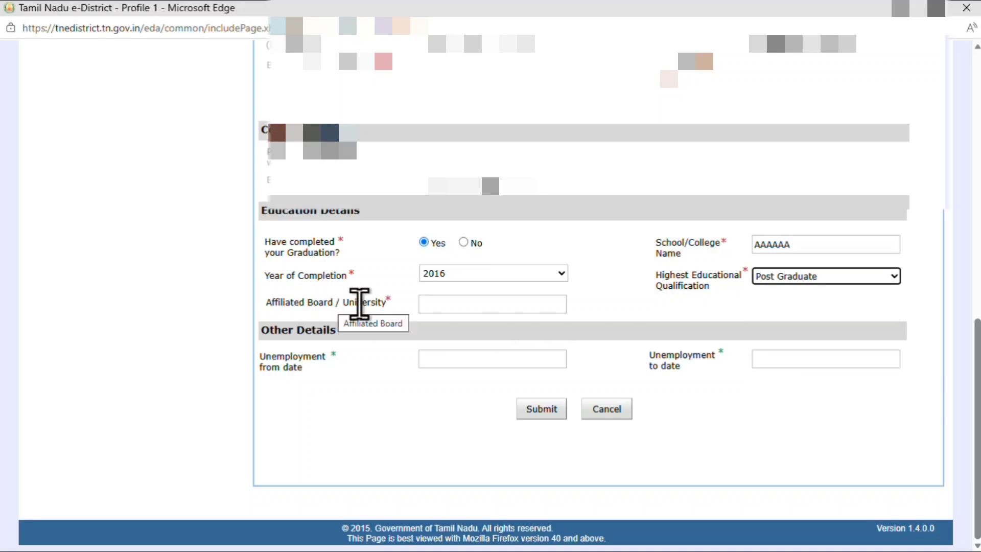
{"action": "left_click", "coordinate": [467, 305]}
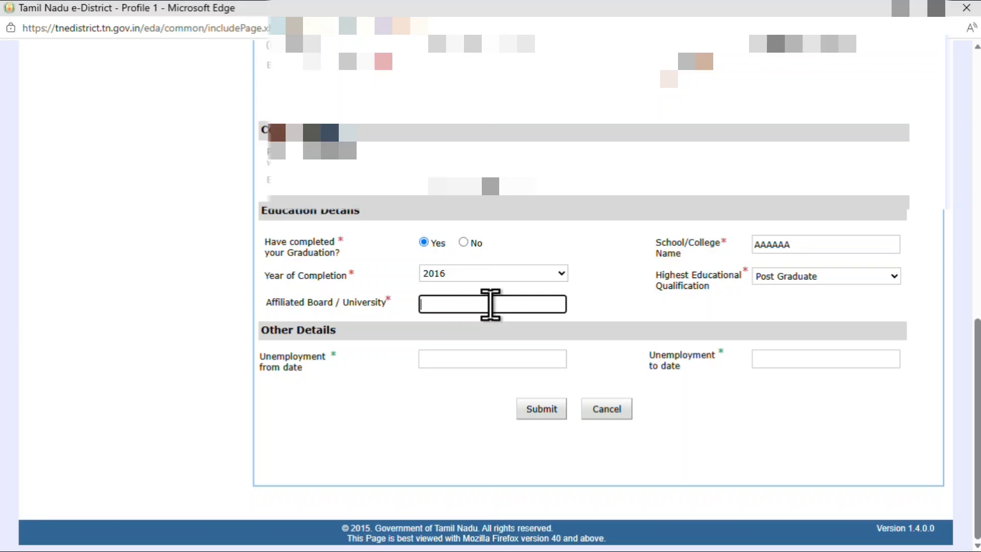
{"action": "type", "text": "AAAAAA"}
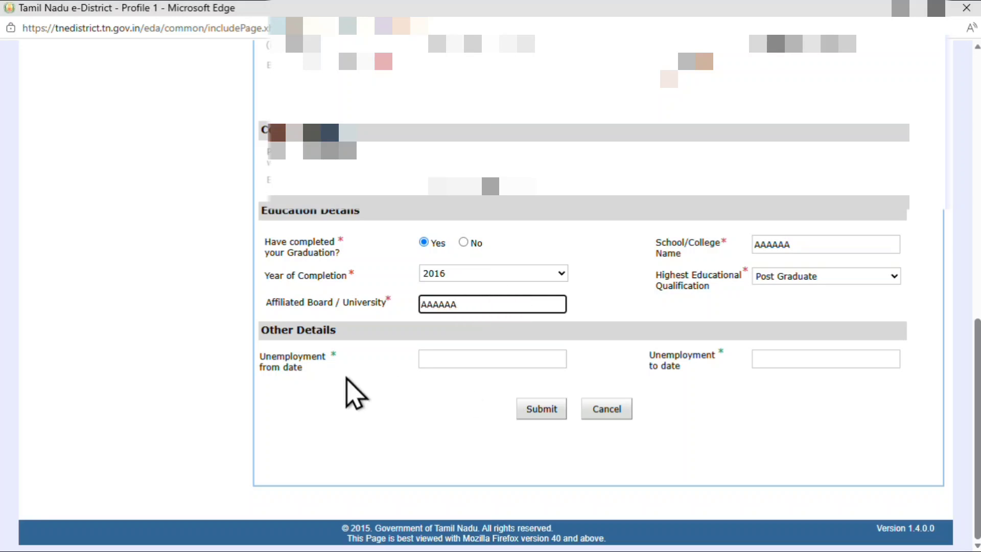
In the Other Details section, set the unemployment from date to 01-Mar-2016.
{"action": "left_click", "coordinate": [443, 358]}
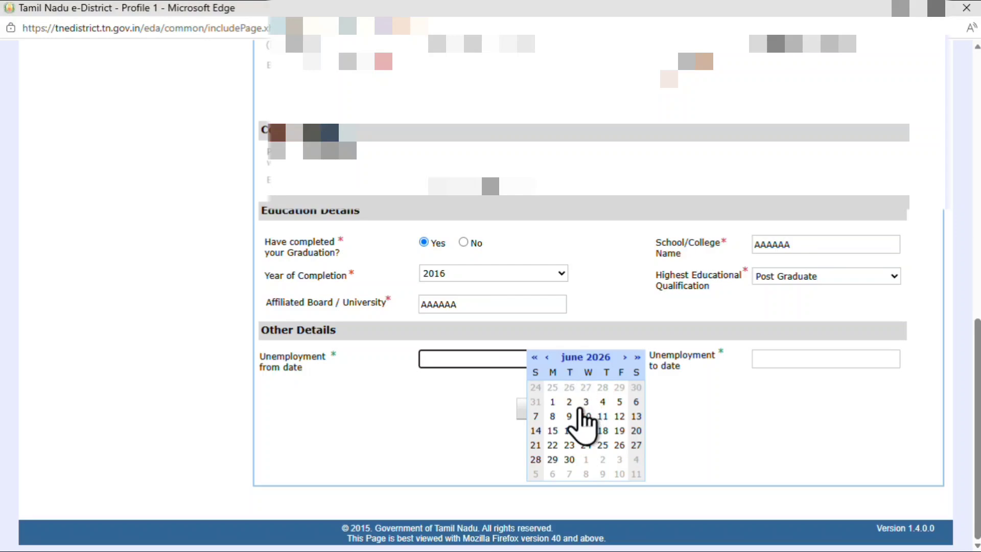
{"action": "left_click", "coordinate": [605, 356]}
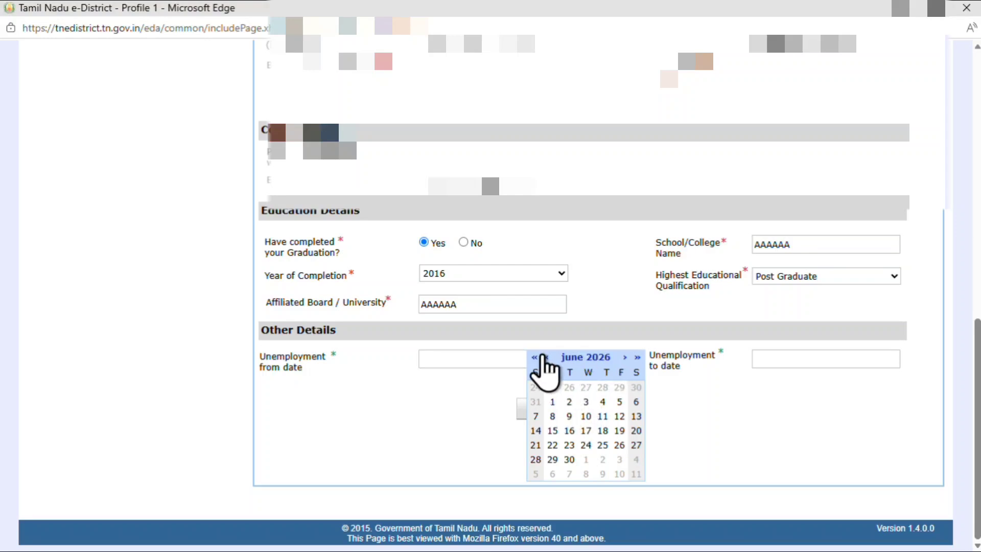
{"action": "left_click", "coordinate": [545, 357]}
{"action": "left_click", "coordinate": [544, 357]}
{"action": "left_click", "coordinate": [545, 357]}
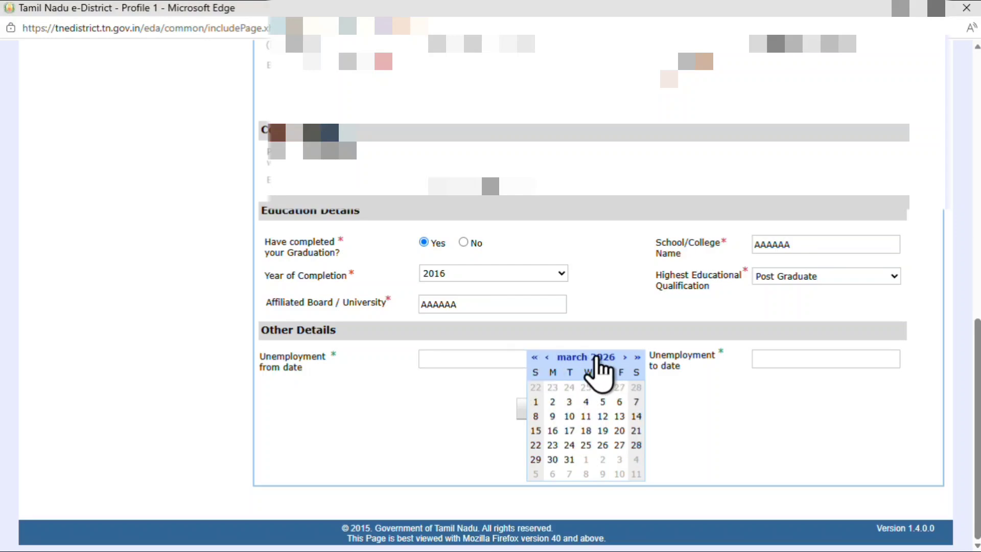
{"action": "double_click", "coordinate": [603, 357]}
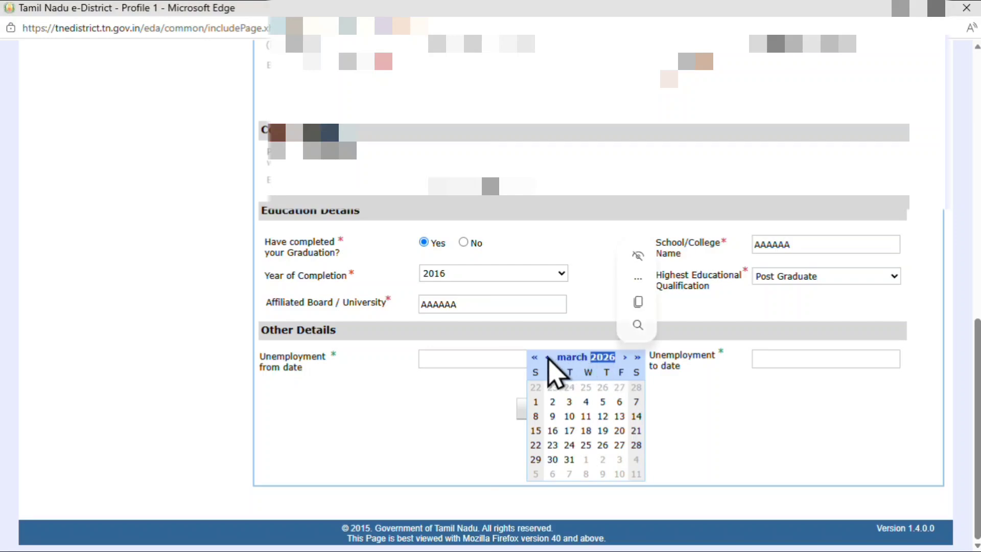
{"action": "left_click", "coordinate": [534, 357]}
{"action": "left_click", "coordinate": [535, 357]}
{"action": "left_click", "coordinate": [535, 357]}
{"action": "left_click", "coordinate": [535, 357]}
{"action": "left_click", "coordinate": [534, 357]}
{"action": "left_click", "coordinate": [535, 356]}
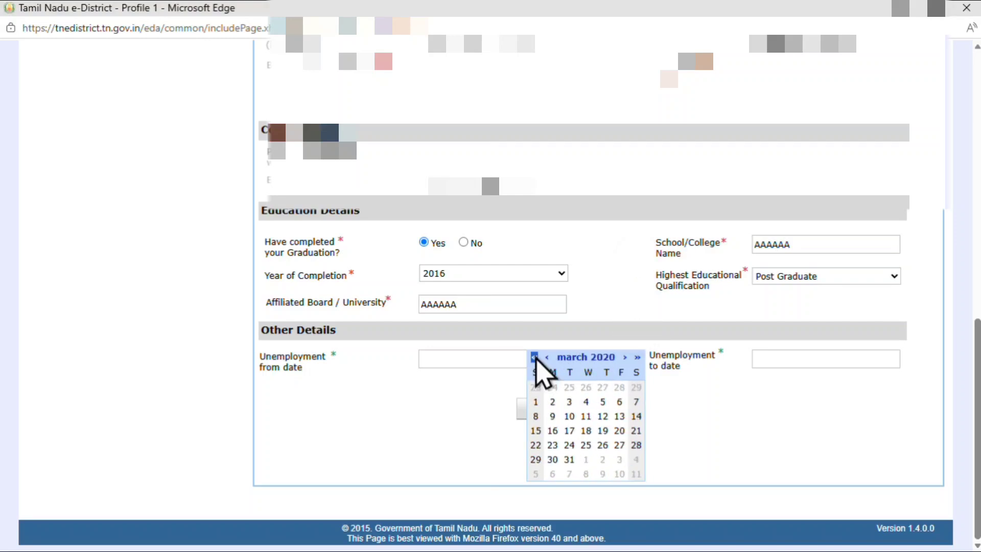
{"action": "left_click", "coordinate": [535, 356]}
{"action": "left_click", "coordinate": [535, 356]}
{"action": "left_click", "coordinate": [535, 356]}
{"action": "left_click", "coordinate": [535, 356]}
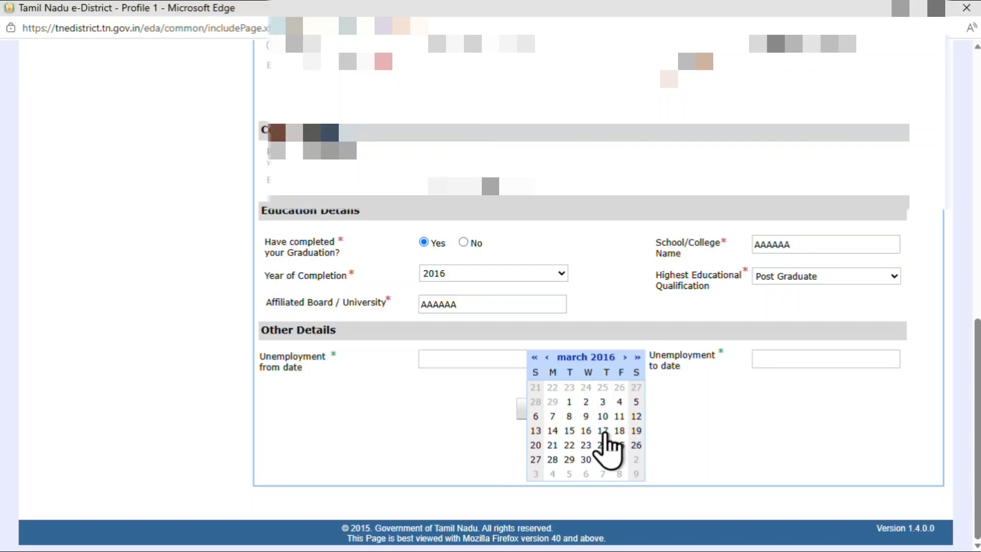
{"action": "left_click", "coordinate": [571, 401]}
Set the unemployment to date to 22-Jun-2026, submit the application form and acknowledge the document scanning note.
{"action": "left_click", "coordinate": [806, 358]}
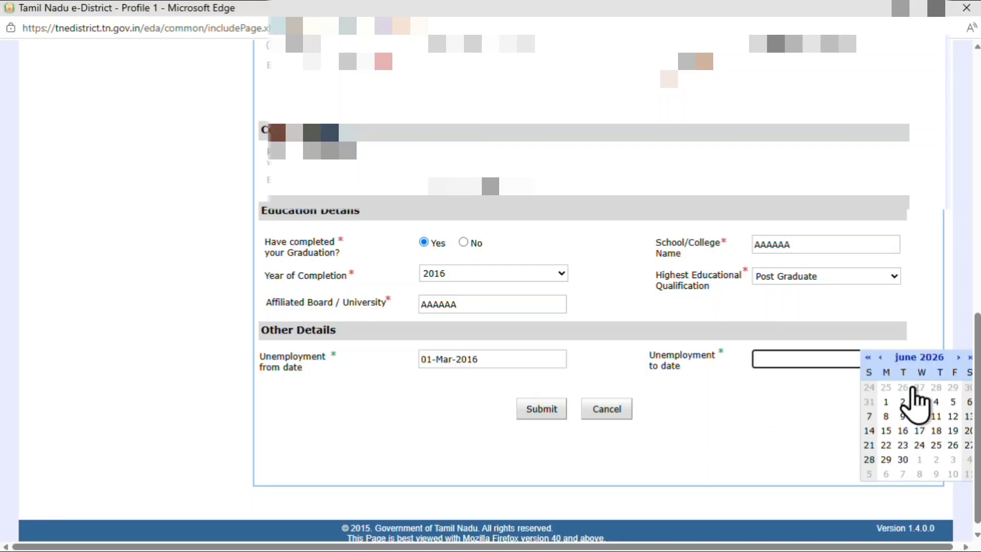
{"action": "left_click", "coordinate": [886, 445]}
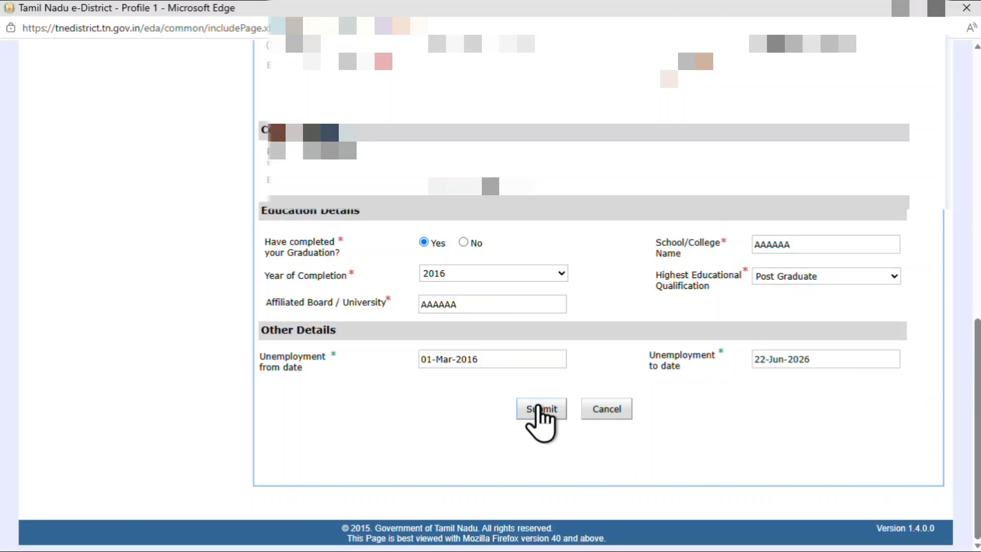
{"action": "left_click", "coordinate": [537, 407]}
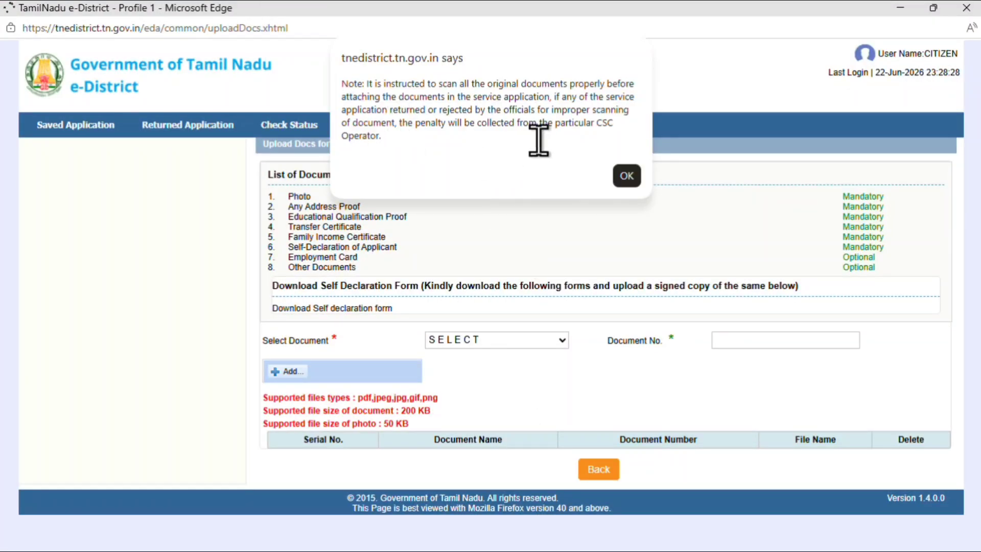
{"action": "left_click", "coordinate": [627, 177]}
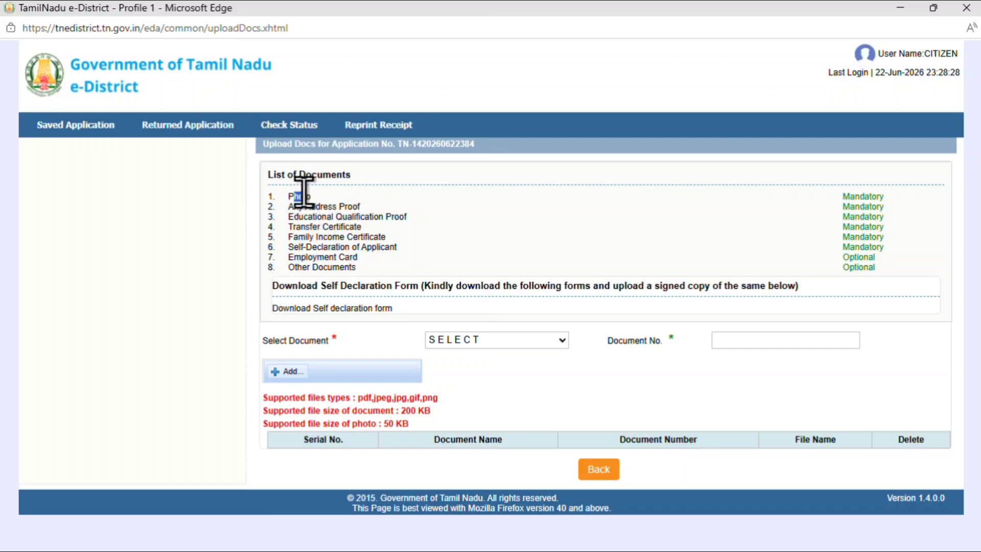
Review the photo and address proof entries in the document list along with the file size limits for photos and documents.
{"action": "double_click", "coordinate": [301, 196]}
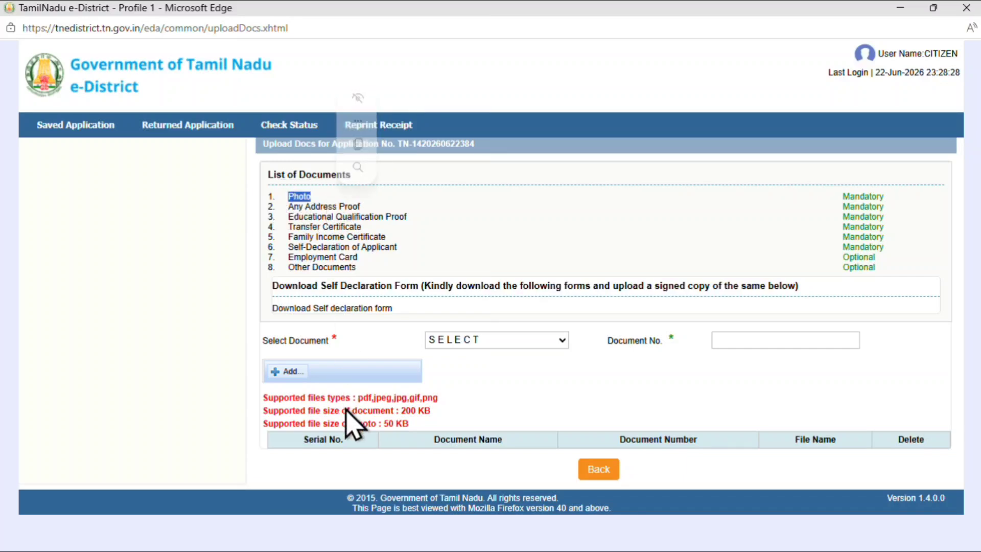
{"action": "left_click_drag", "start_coordinate": [384, 423], "coordinate": [416, 424]}
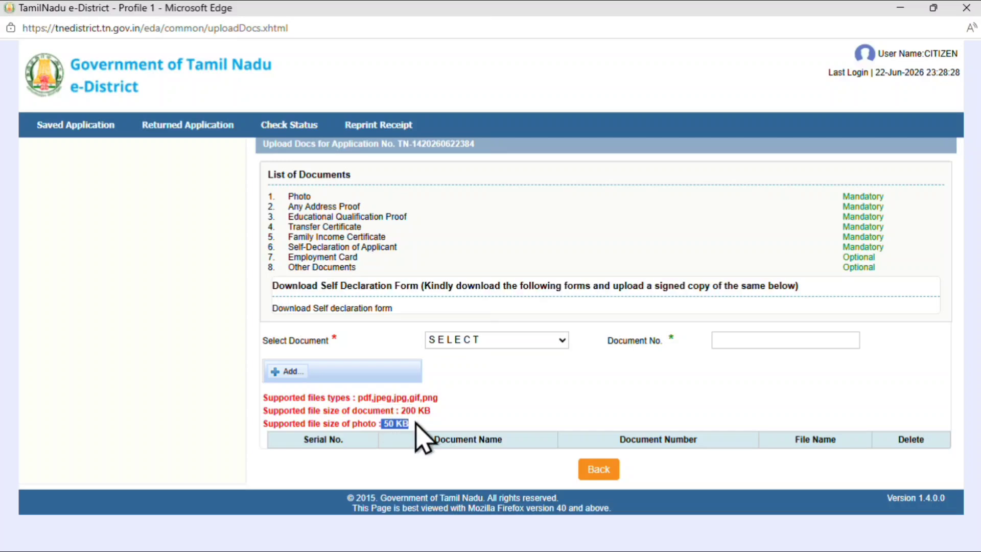
{"action": "left_click_drag", "start_coordinate": [293, 206], "coordinate": [364, 210]}
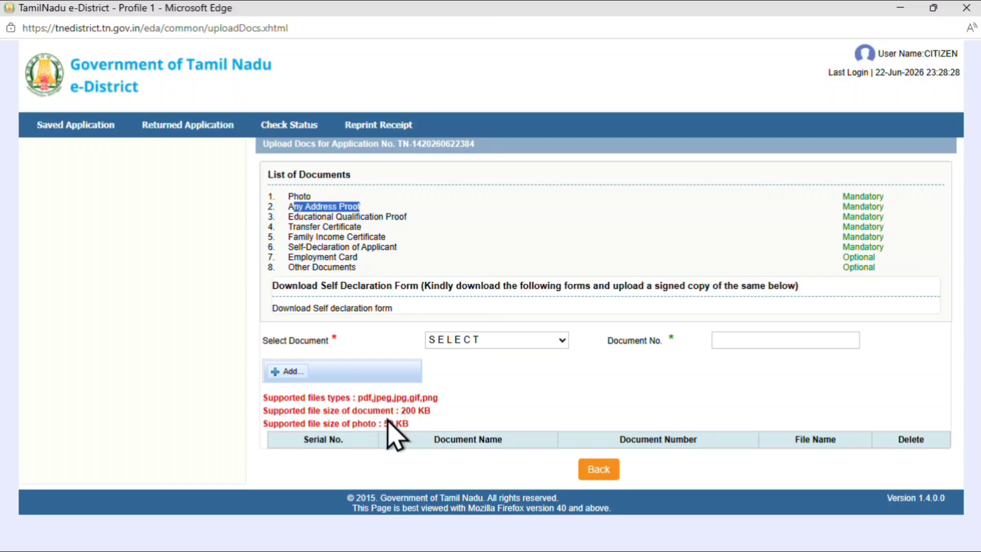
{"action": "left_click_drag", "start_coordinate": [402, 410], "coordinate": [444, 415]}
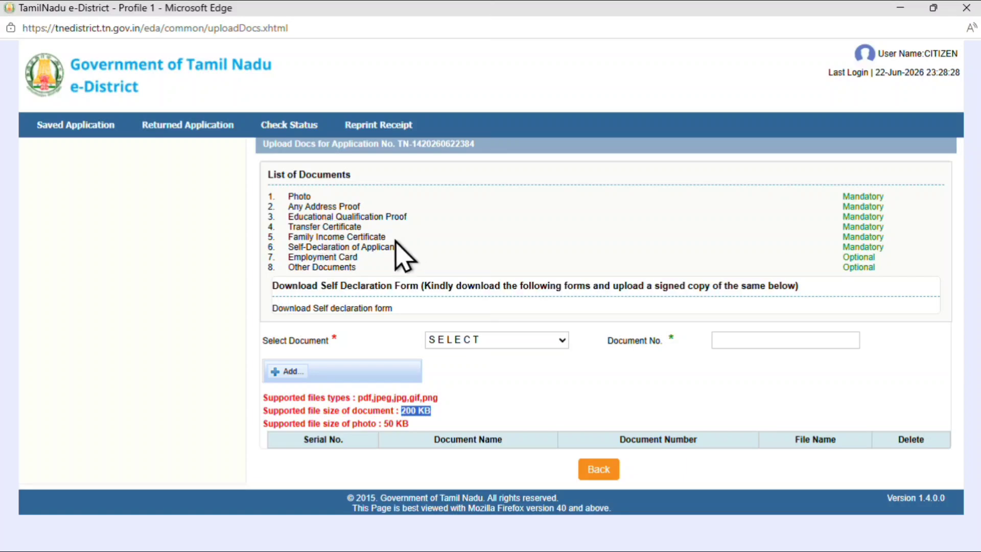
Choose Photo as the document type for upload and enter 1 as its document number.
{"action": "left_click", "coordinate": [562, 341]}
{"action": "left_click", "coordinate": [473, 379]}
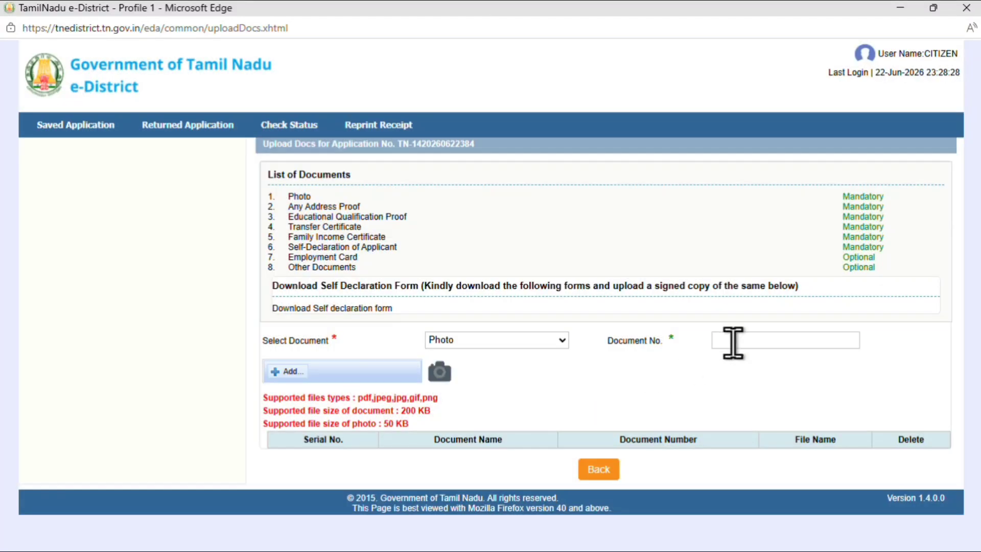
{"action": "left_click", "coordinate": [733, 342]}
{"action": "left_click", "coordinate": [782, 397]}
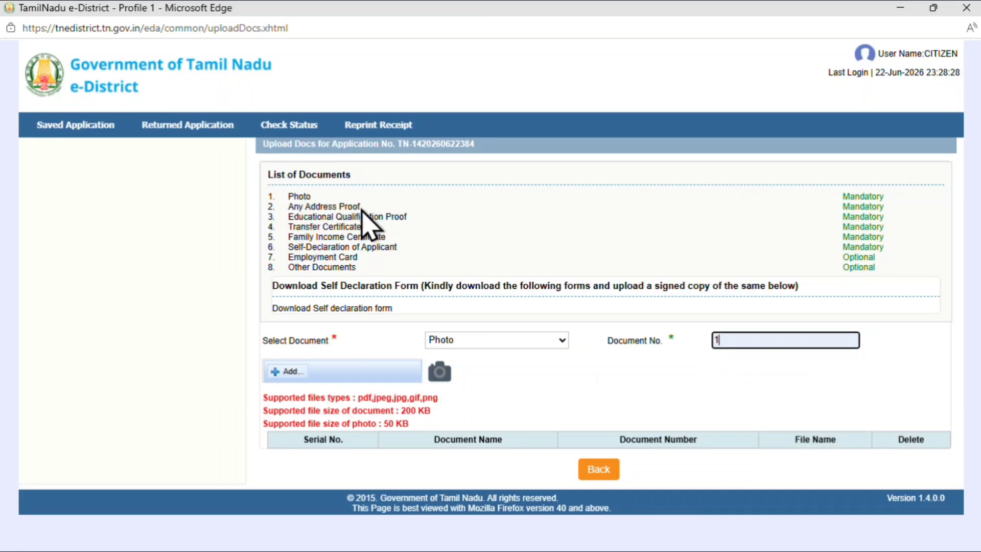
Change the document type to Any Address Proof and enter 2 as its document number.
{"action": "left_click", "coordinate": [511, 341]}
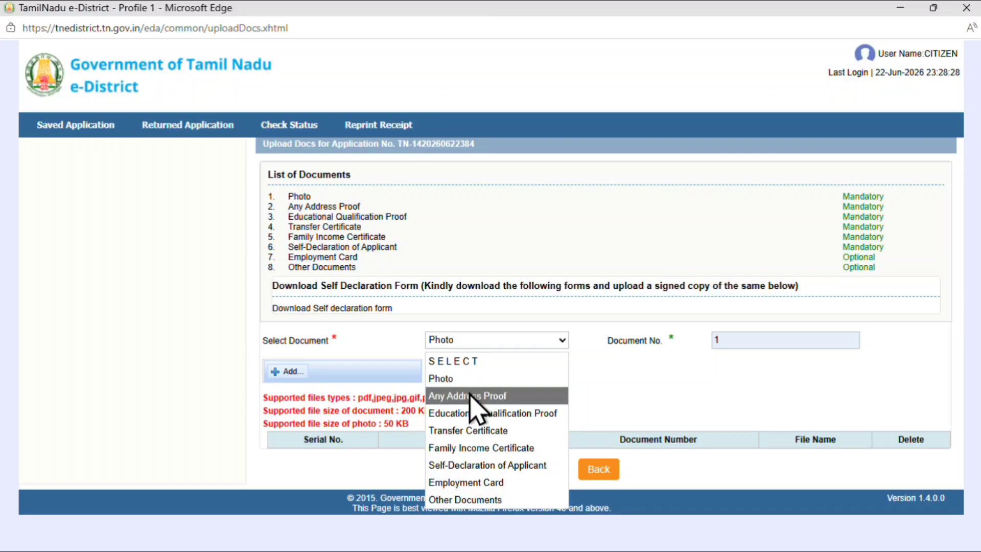
{"action": "left_click", "coordinate": [472, 396]}
{"action": "left_click", "coordinate": [745, 341]}
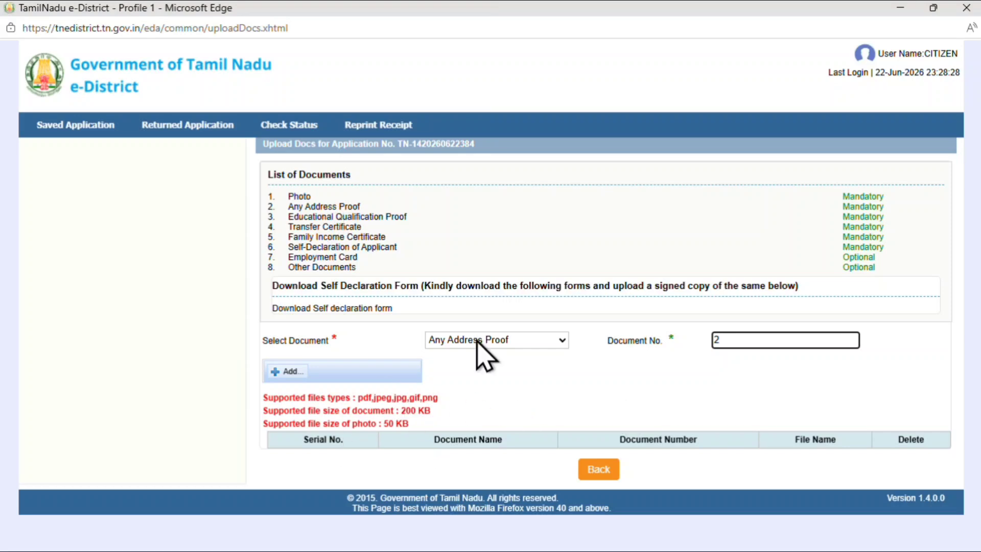
{"action": "left_click", "coordinate": [532, 342]}
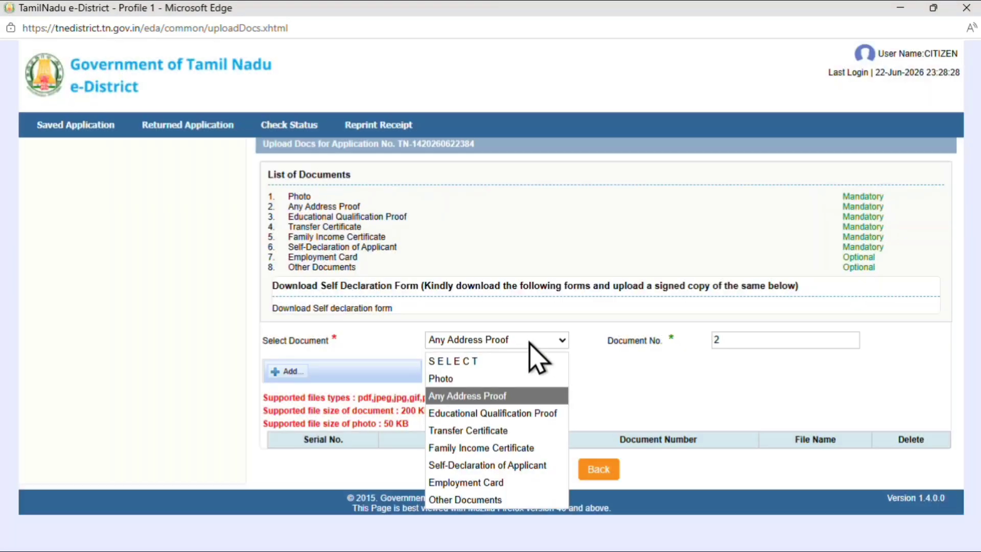
{"action": "left_click", "coordinate": [476, 397]}
{"action": "left_click", "coordinate": [750, 339]}
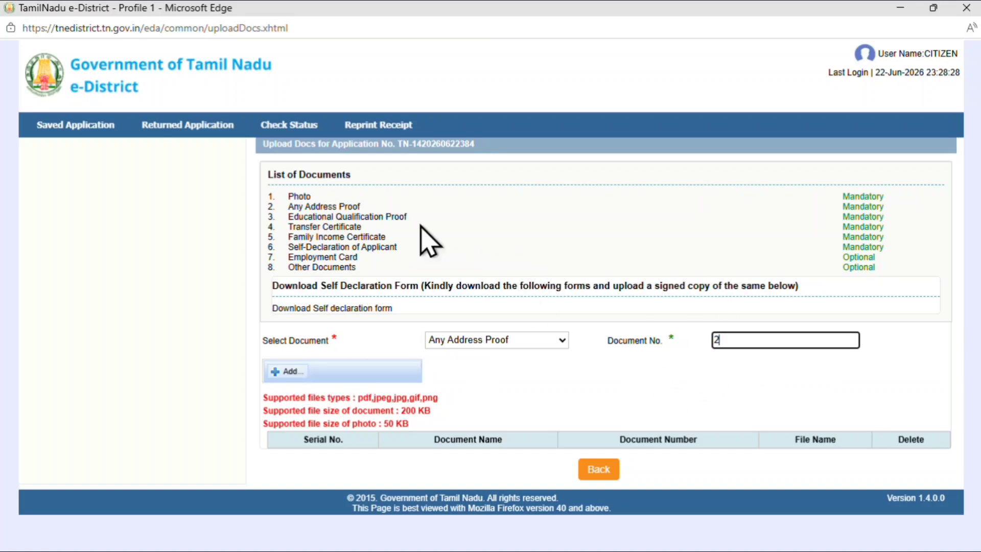
Change the document type to Educational Qualification Proof and enter 3 as its document number.
{"action": "left_click", "coordinate": [534, 339]}
{"action": "left_click", "coordinate": [483, 413]}
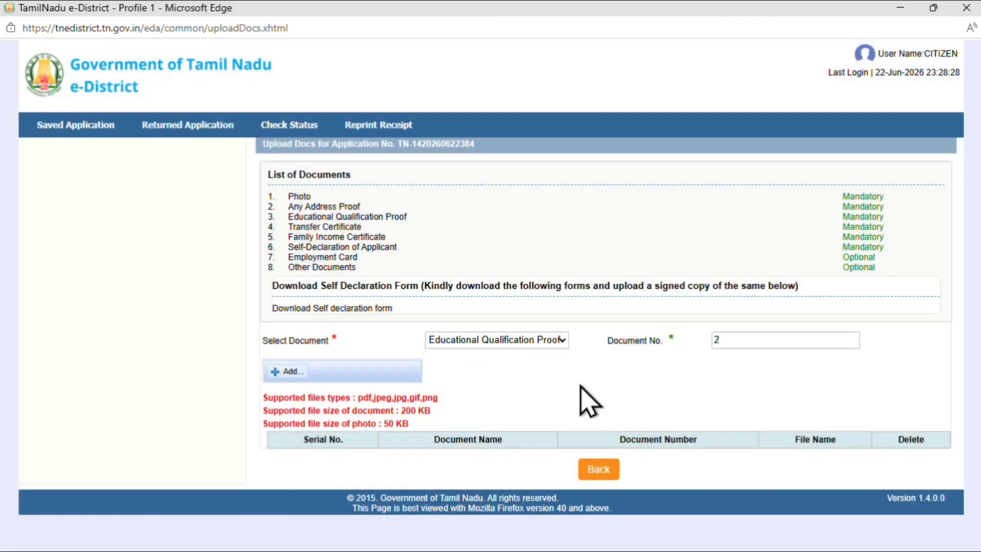
{"action": "left_click", "coordinate": [747, 340]}
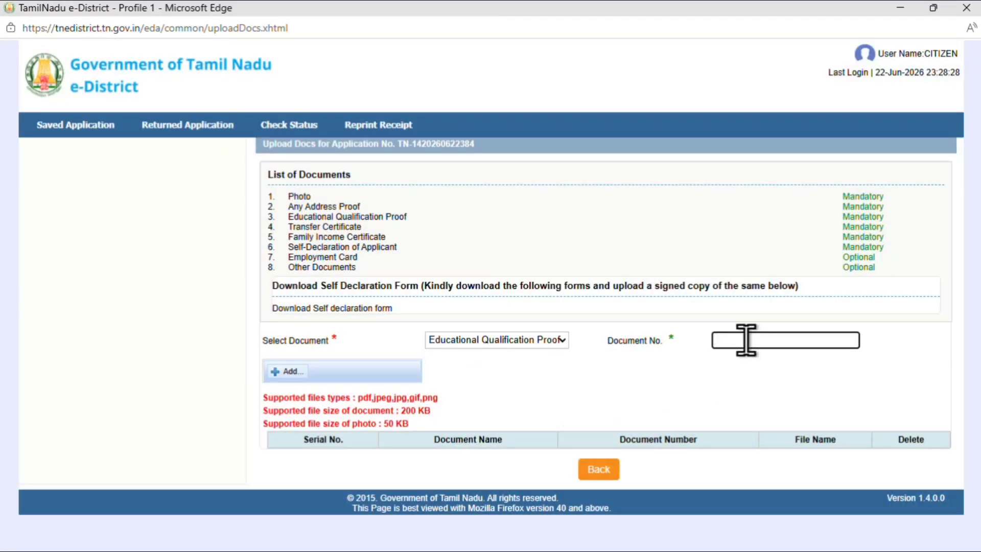
{"action": "type", "text": "3"}
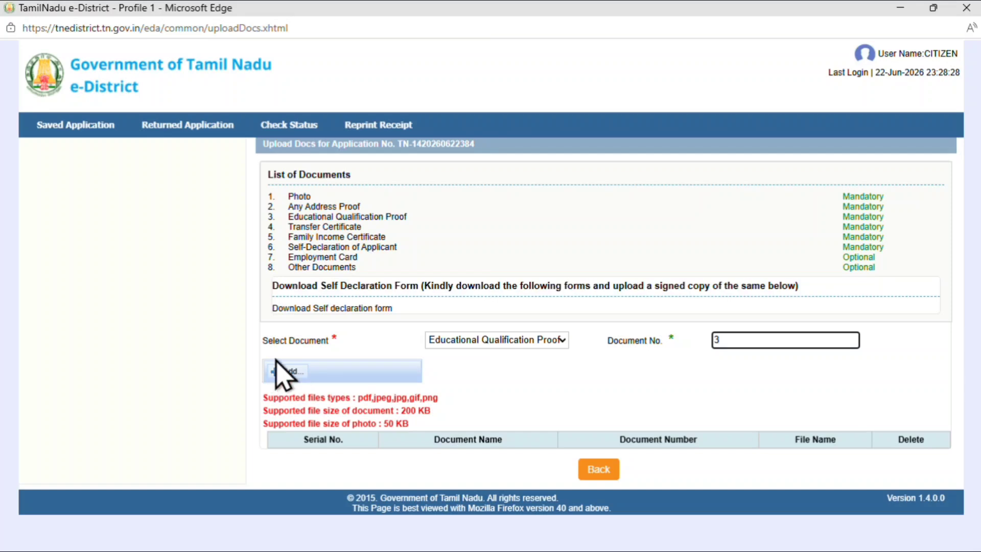
Change the document type to Transfer Certificate and enter 4 as its document number.
{"action": "left_click_drag", "start_coordinate": [266, 231], "coordinate": [296, 228]}
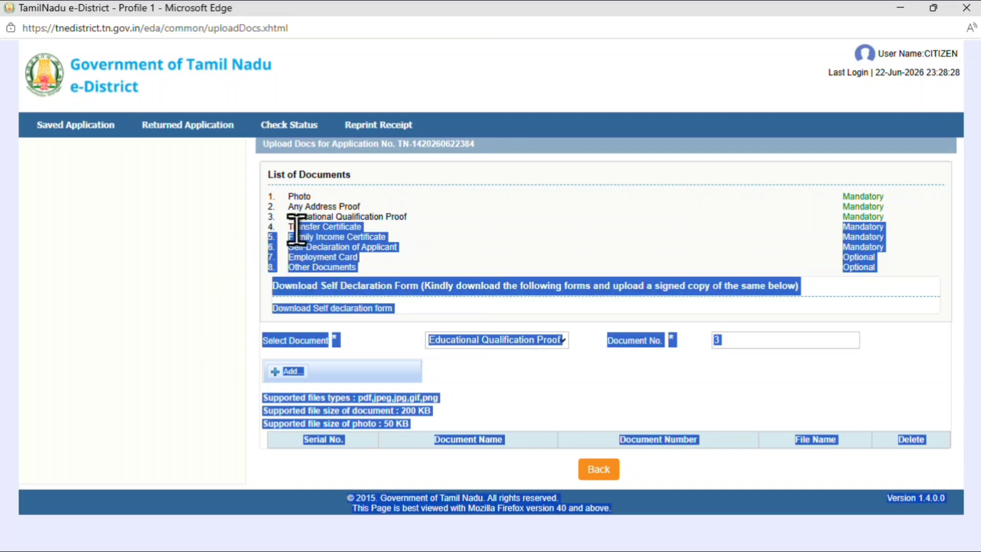
{"action": "left_click", "coordinate": [392, 233]}
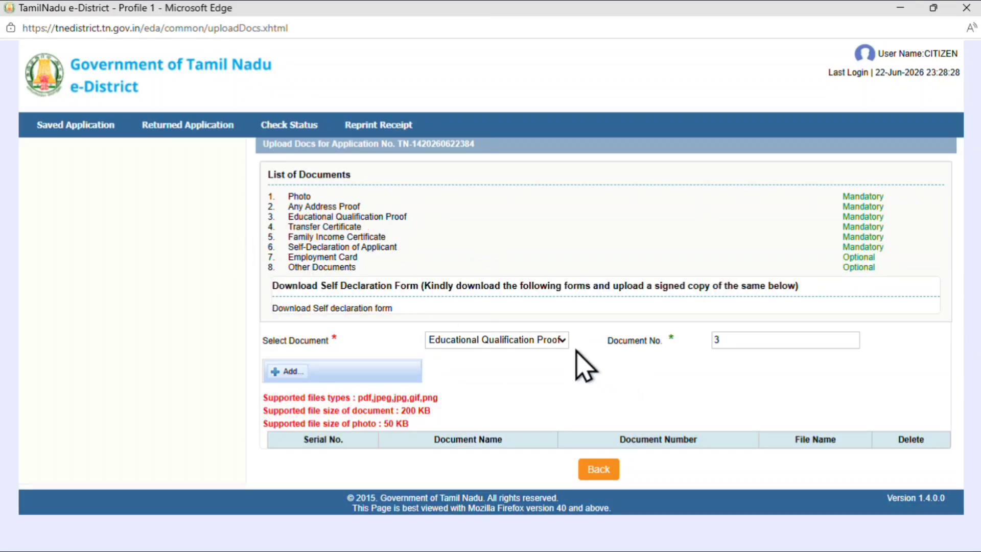
{"action": "left_click", "coordinate": [561, 340]}
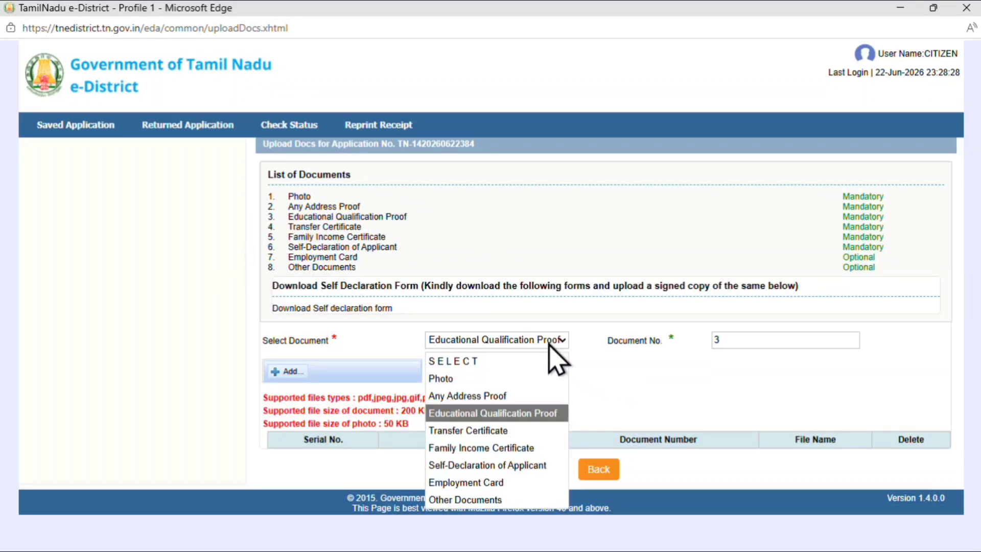
{"action": "left_click", "coordinate": [485, 430]}
{"action": "left_click", "coordinate": [739, 339]}
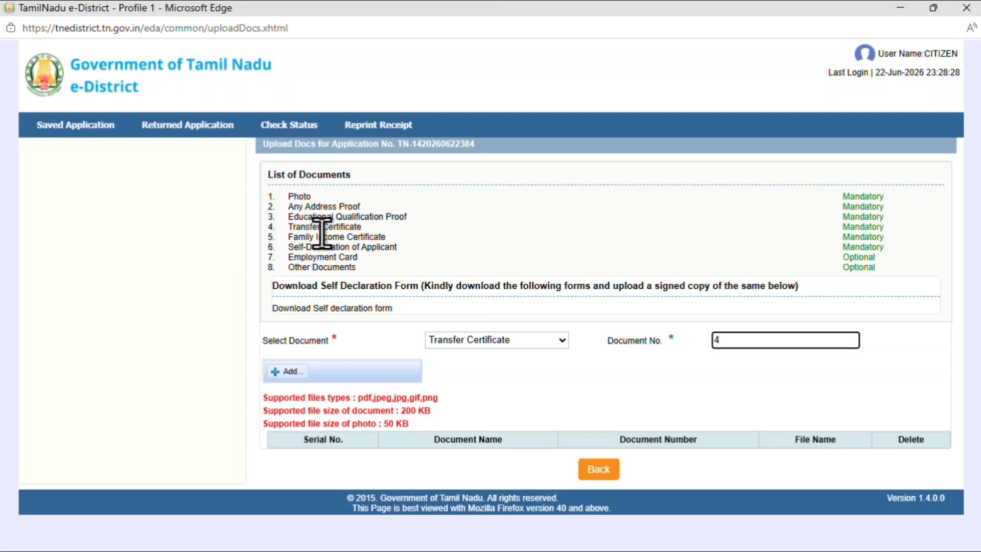
Change the document type to Family Income Certificate and enter 5 as its document number.
{"action": "left_click", "coordinate": [508, 343]}
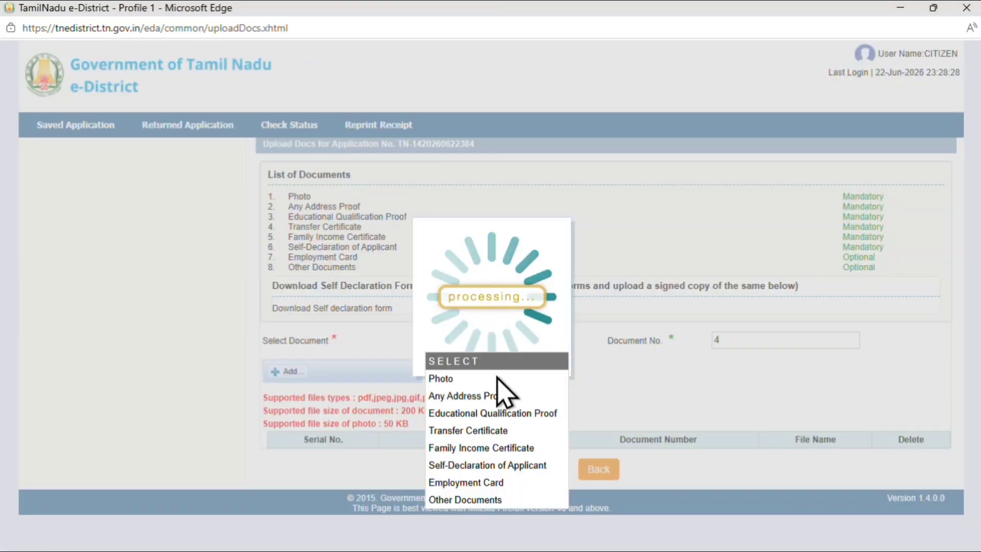
{"action": "left_click", "coordinate": [484, 448]}
{"action": "left_click", "coordinate": [778, 336]}
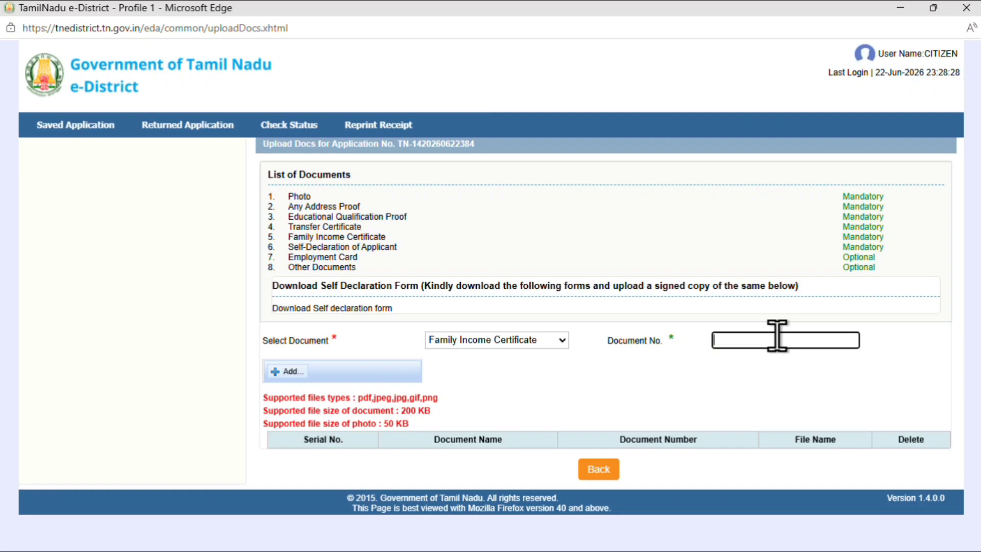
{"action": "type", "text": "5"}
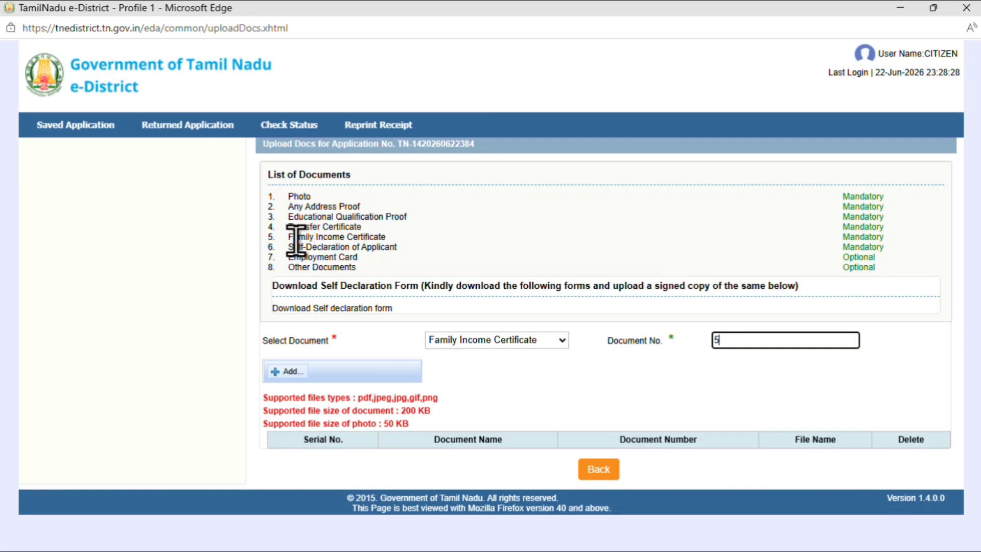
{"action": "left_click_drag", "start_coordinate": [293, 239], "coordinate": [324, 230]}
{"action": "left_click", "coordinate": [409, 236]}
{"action": "left_click", "coordinate": [370, 242]}
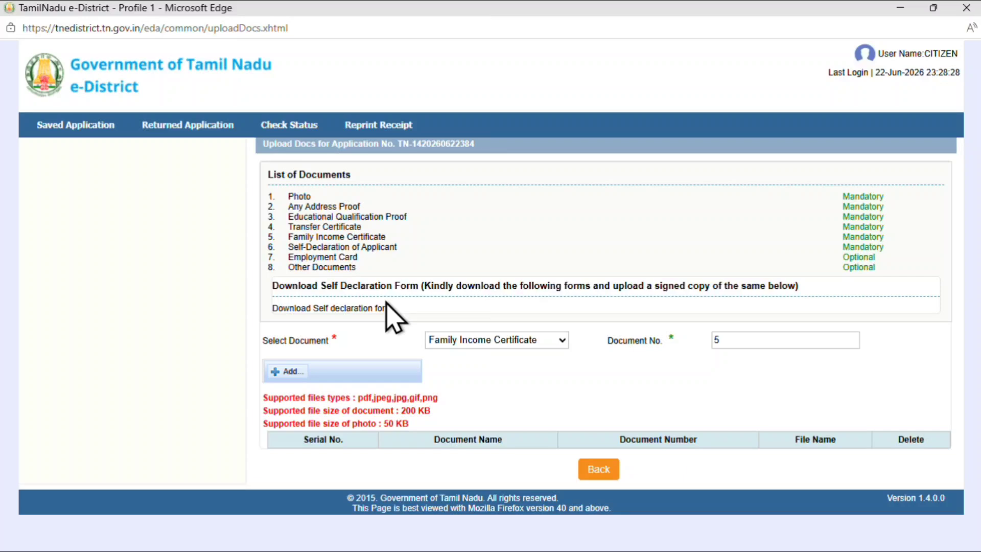
Download the self-declaration form, open the PDF and view it down to the applicant's signature area.
{"action": "left_click", "coordinate": [370, 310]}
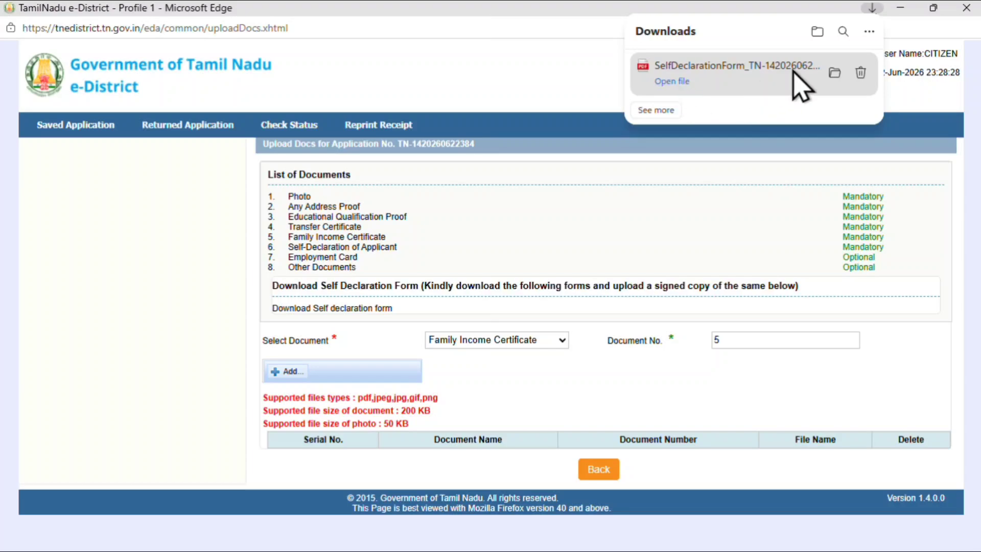
{"action": "left_click", "coordinate": [684, 80]}
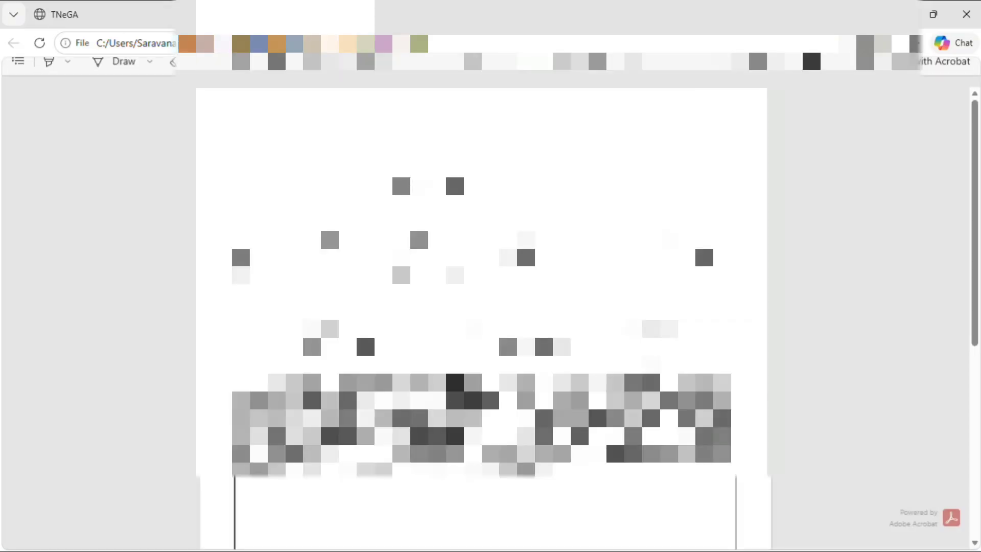
{"action": "scroll", "coordinate": [613, 371], "scroll_direction": "down", "scroll_amount": 3}
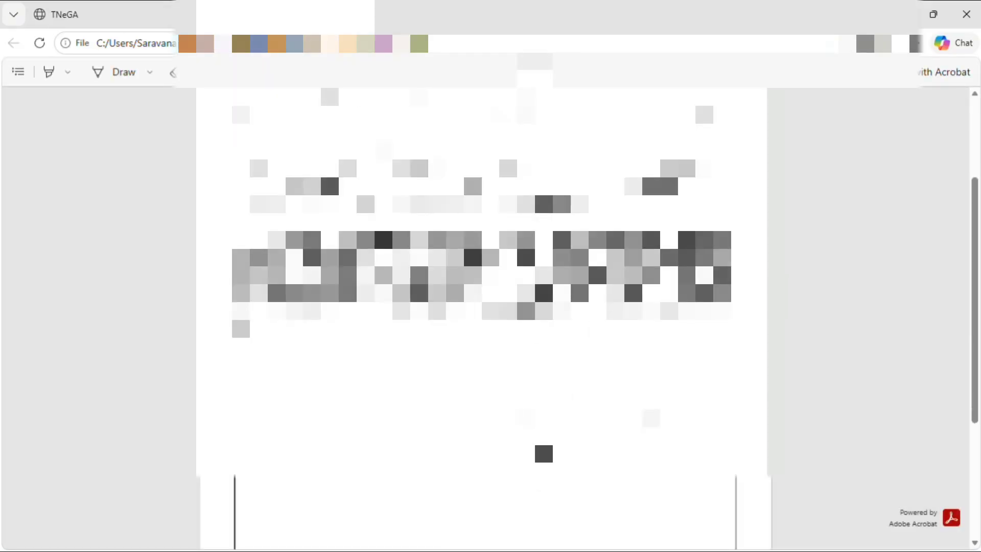
{"action": "scroll", "coordinate": [543, 449], "scroll_direction": "down", "scroll_amount": 3}
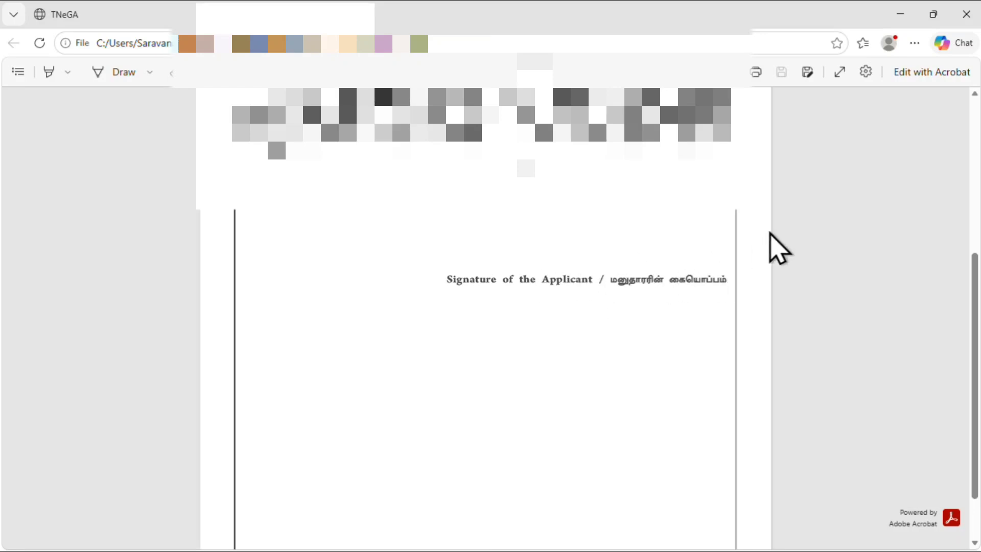
Review the self-declaration PDF back up to its beginning and return to the e-District document upload page.
{"action": "scroll", "coordinate": [547, 340], "scroll_direction": "up", "scroll_amount": 5}
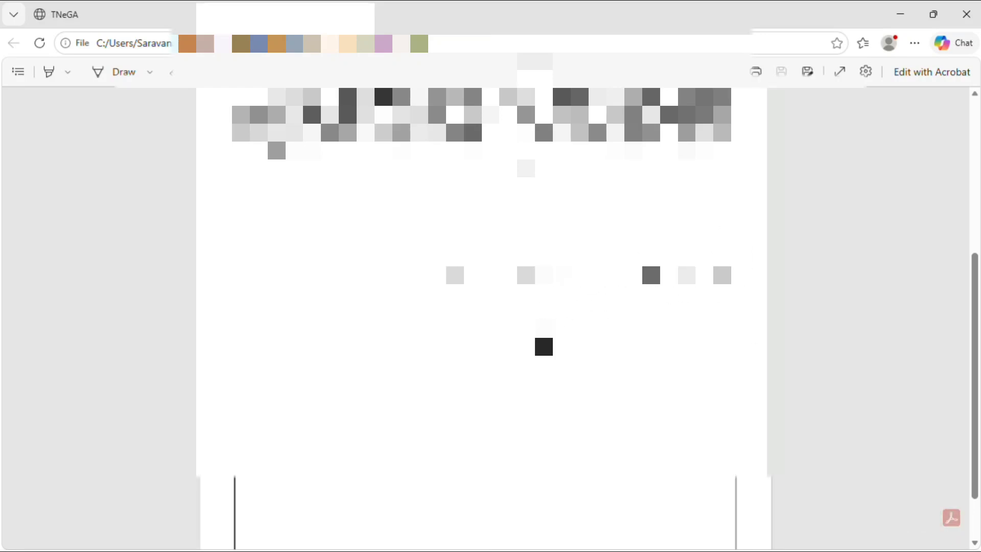
{"action": "scroll", "coordinate": [664, 234], "scroll_direction": "up", "scroll_amount": 4}
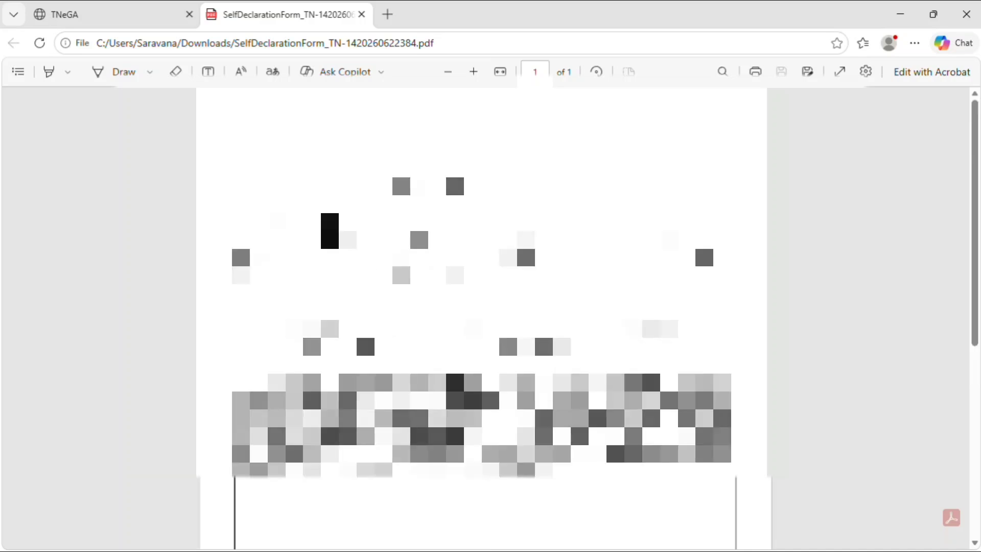
{"action": "key", "text": "alt+Tab"}
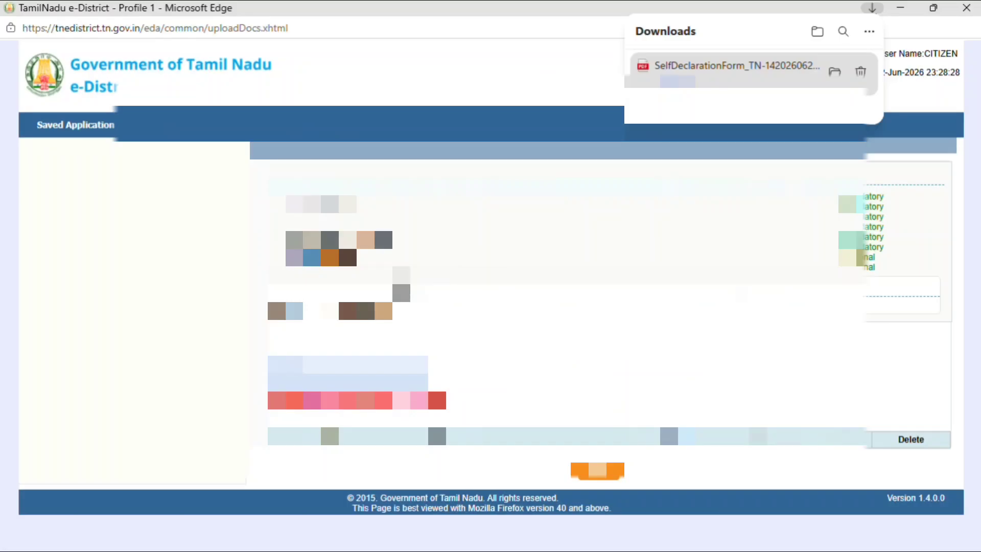
Examine the Employment Card and Other Documents entries and their requirement status in the list of documents.
{"action": "left_click_drag", "start_coordinate": [288, 260], "coordinate": [358, 259]}
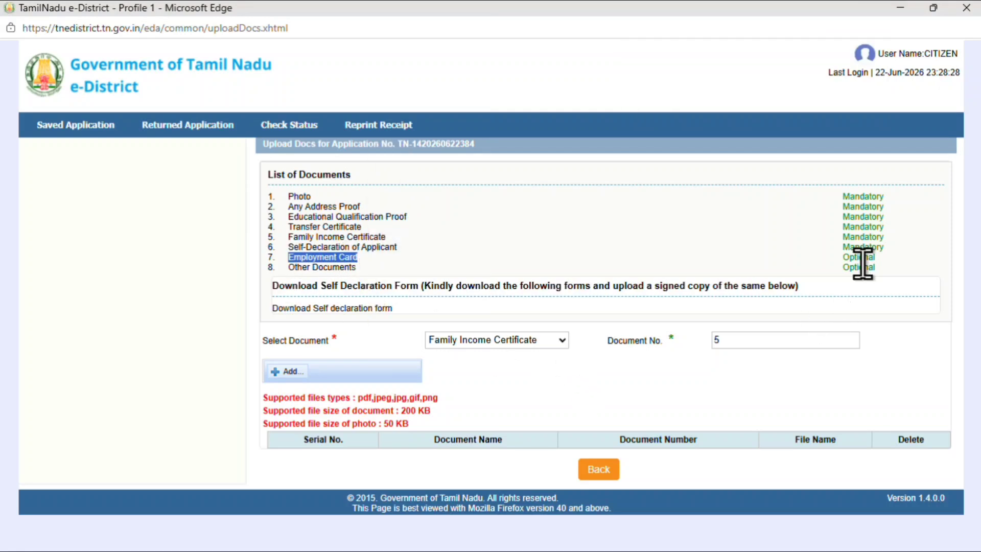
{"action": "left_click_drag", "start_coordinate": [843, 258], "coordinate": [889, 265]}
{"action": "left_click", "coordinate": [844, 257]}
{"action": "double_click", "coordinate": [847, 256]}
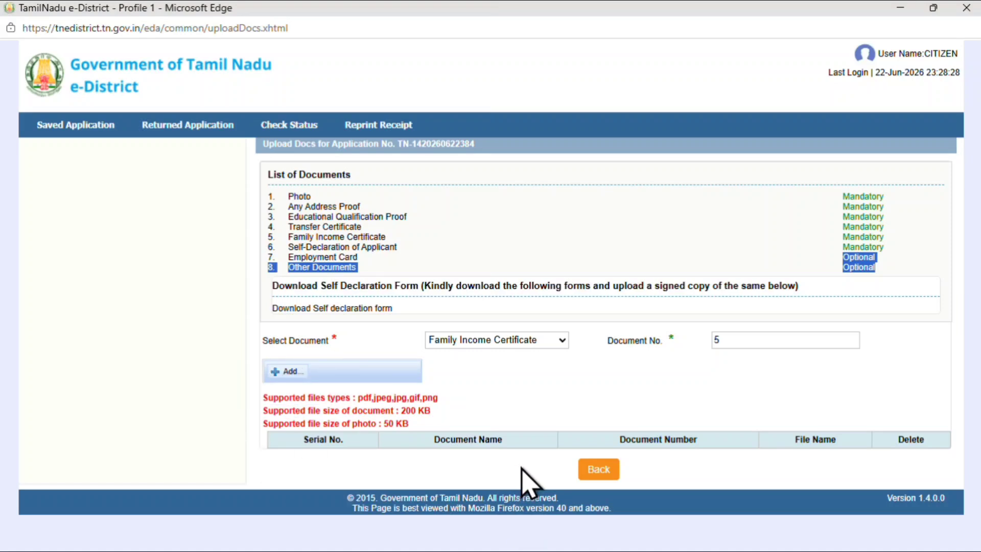
Change the document type to Self-Declaration of Applicant and enter 6 as its document number.
{"action": "left_click", "coordinate": [474, 343]}
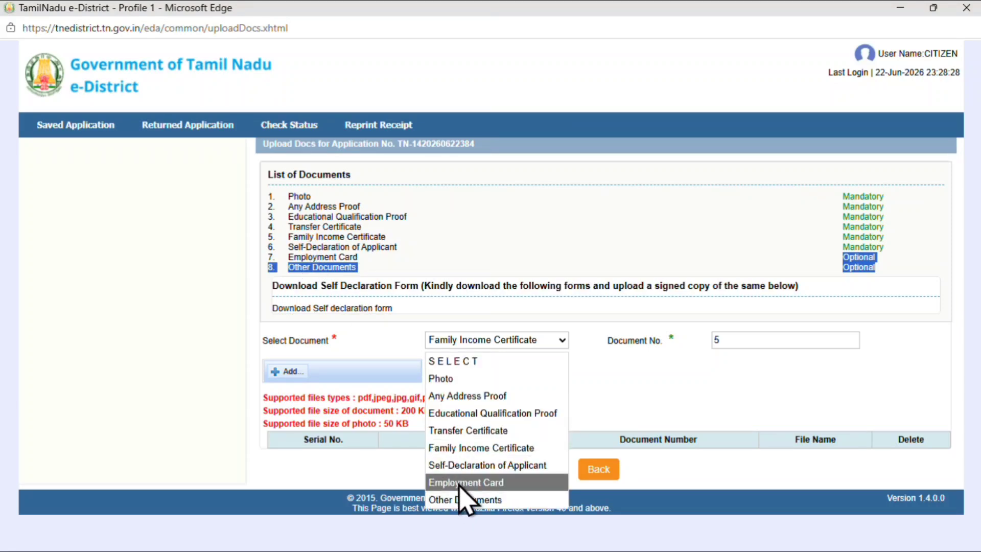
{"action": "left_click", "coordinate": [469, 465]}
{"action": "left_click", "coordinate": [740, 340]}
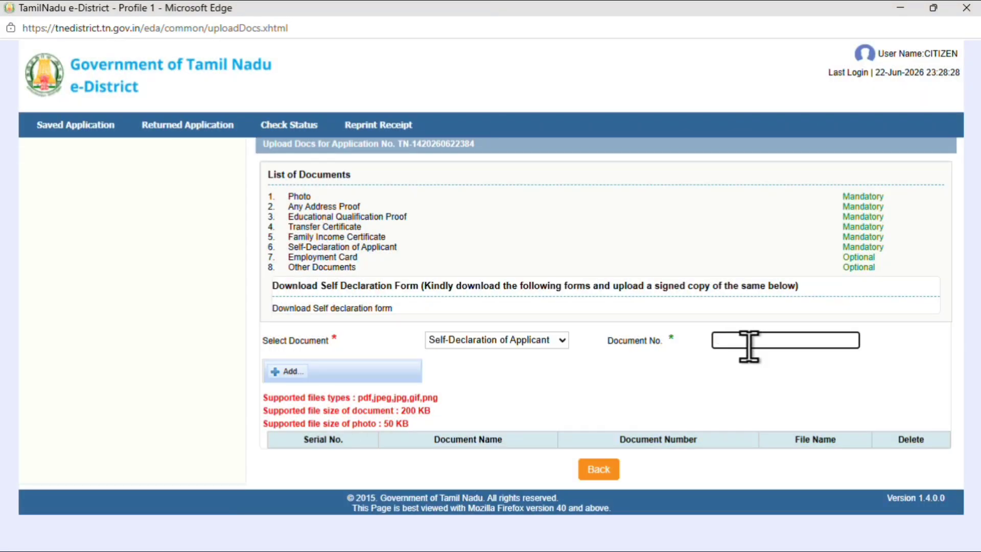
{"action": "type", "text": "6"}
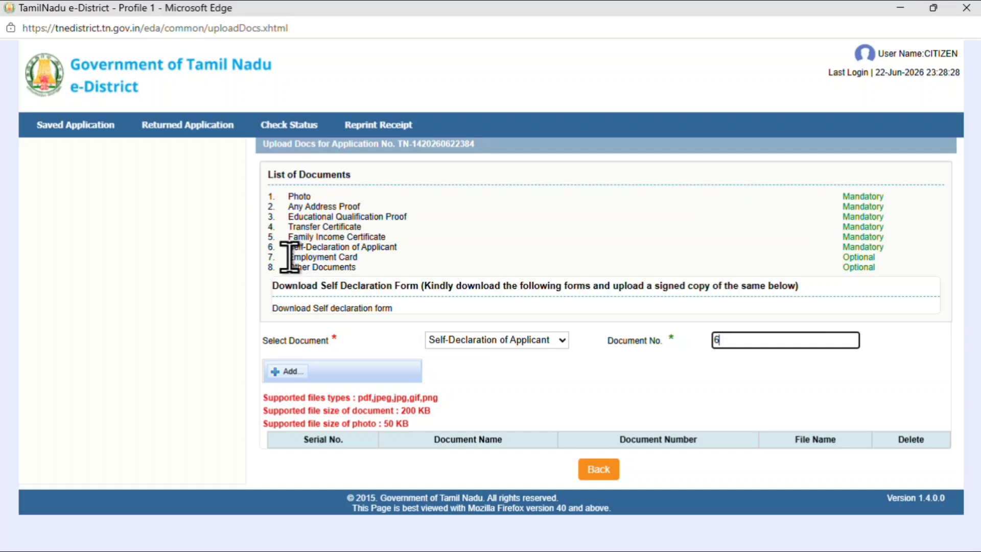
Recheck in the document list whether the Employment Card and the last entry have to be uploaded.
{"action": "left_click_drag", "start_coordinate": [341, 257], "coordinate": [390, 259]}
{"action": "left_click", "coordinate": [361, 259]}
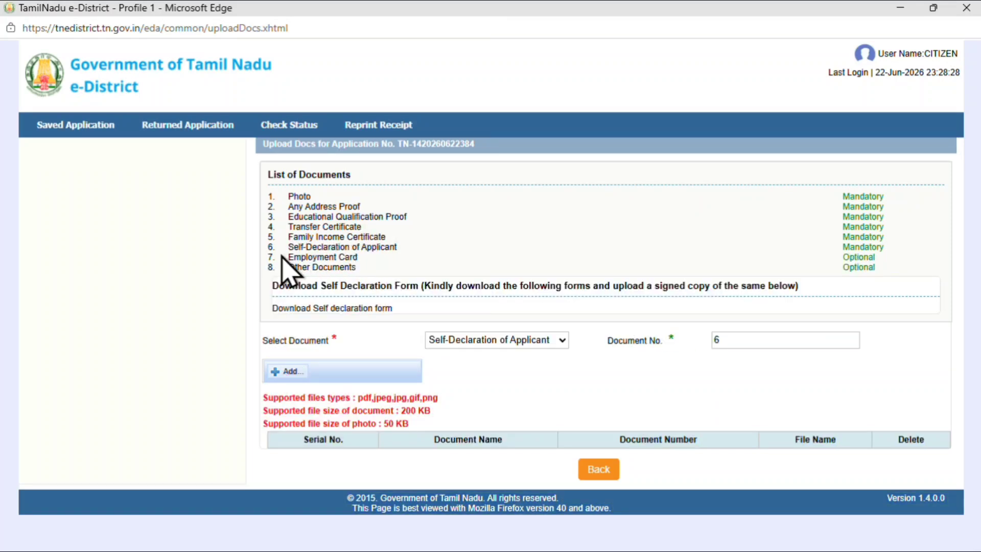
{"action": "left_click_drag", "start_coordinate": [291, 254], "coordinate": [355, 255]}
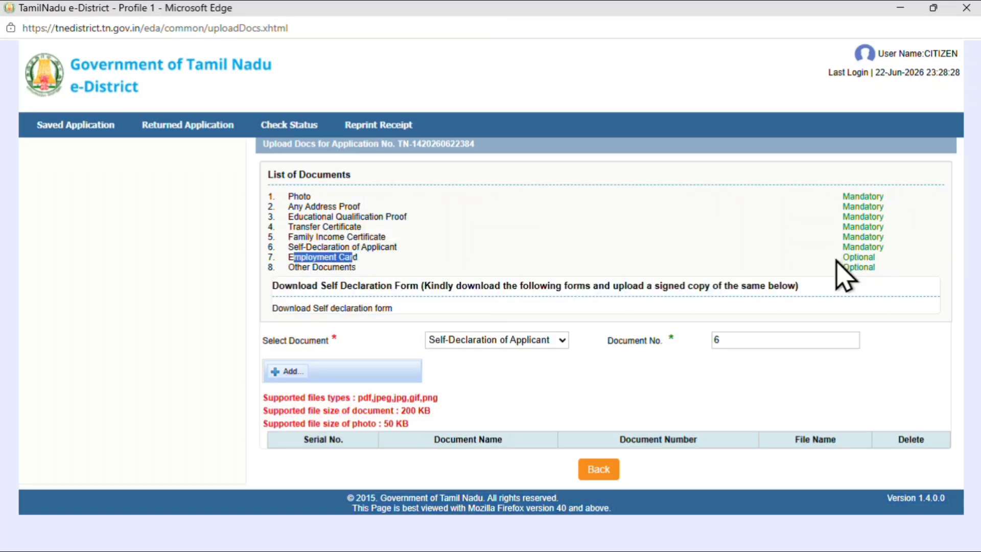
{"action": "left_click_drag", "start_coordinate": [845, 258], "coordinate": [888, 269]}
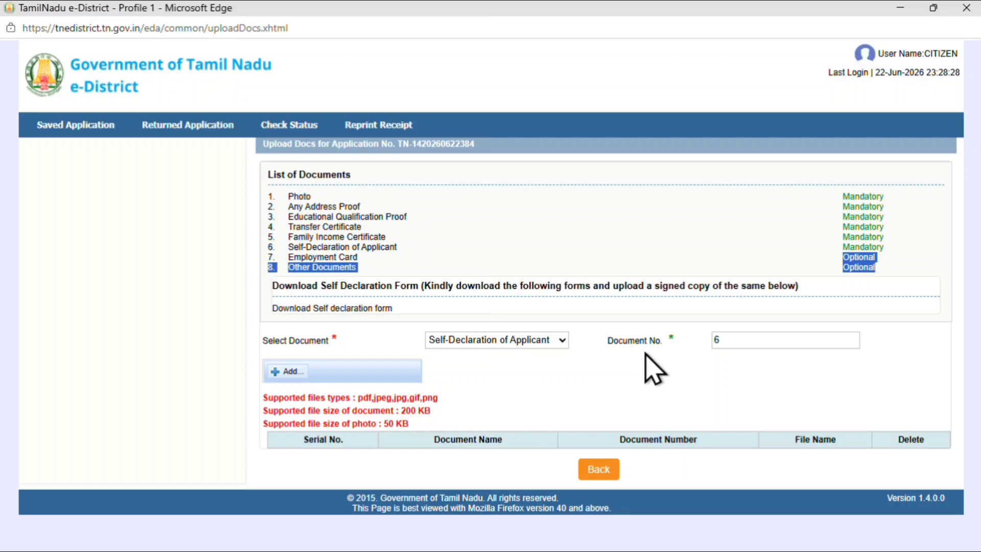
{"action": "left_click", "coordinate": [556, 396]}
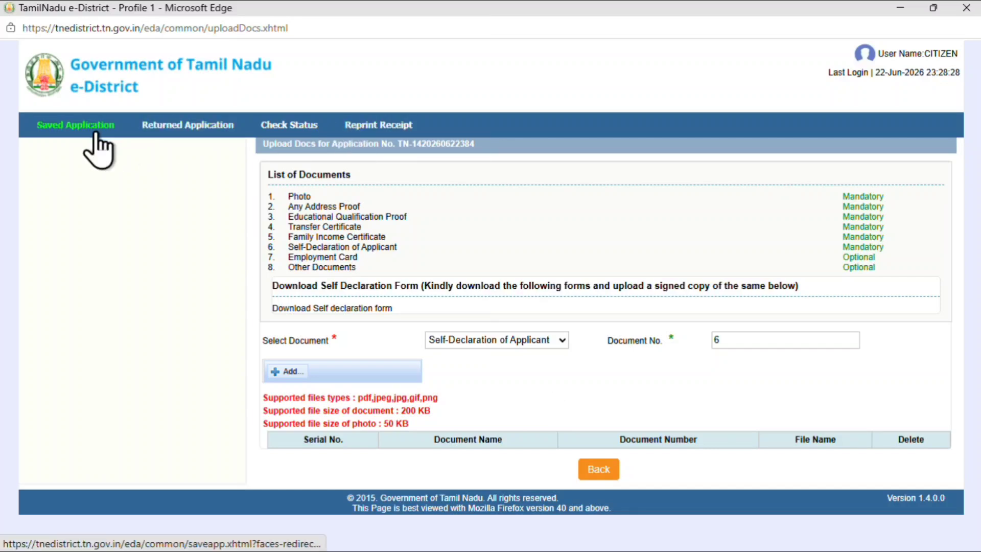
Open the saved applications list and select the first application in it.
{"action": "left_click", "coordinate": [81, 144]}
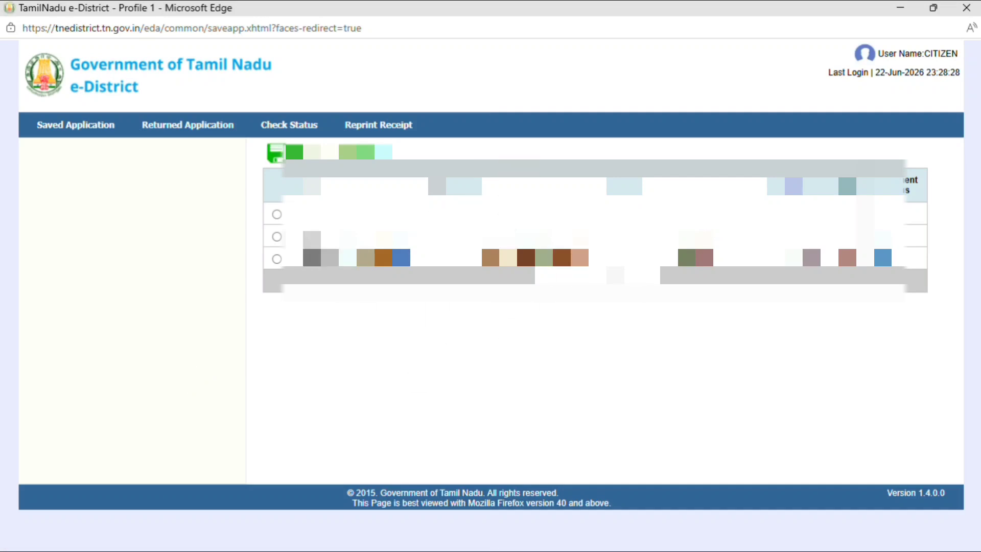
{"action": "left_click", "coordinate": [276, 215]}
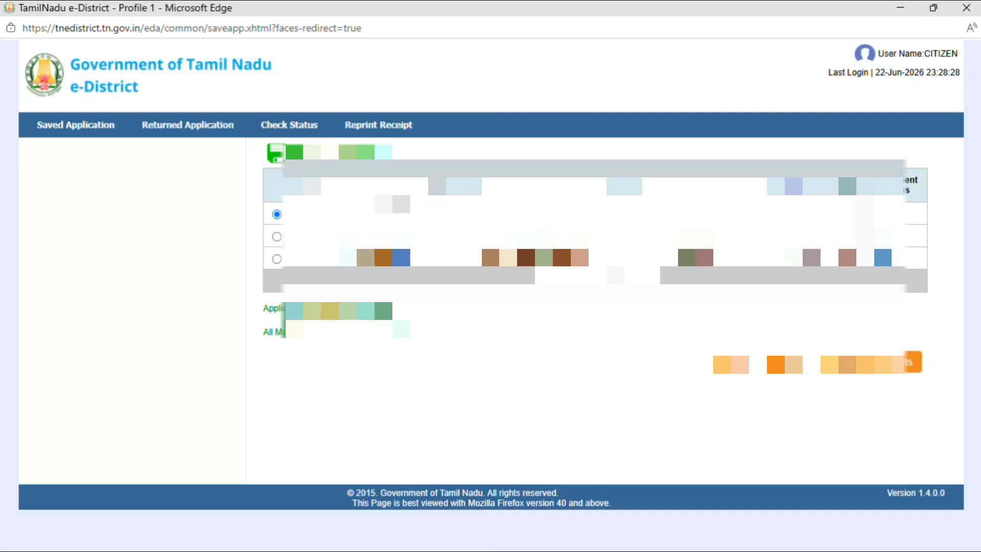
{"action": "right_click", "coordinate": [379, 200]}
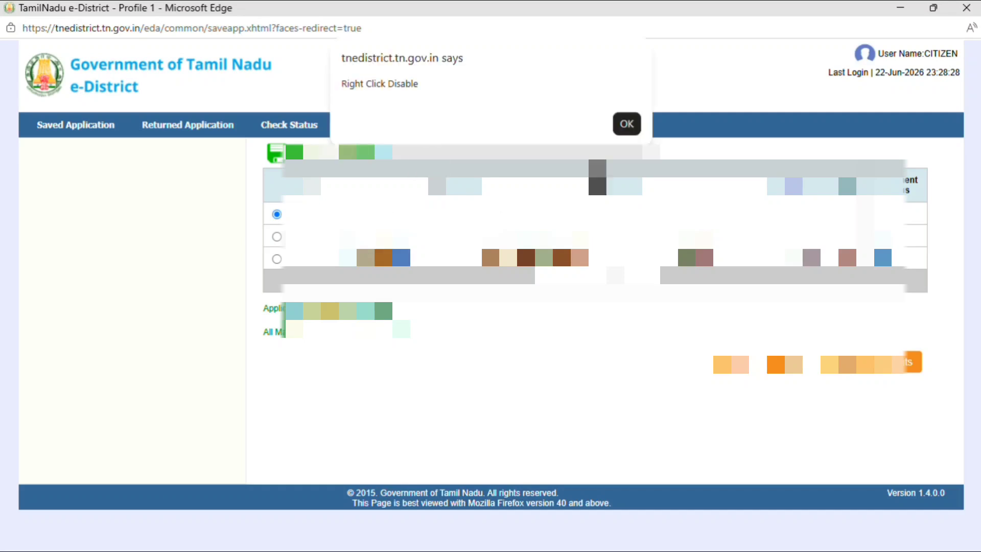
{"action": "left_click", "coordinate": [631, 124]}
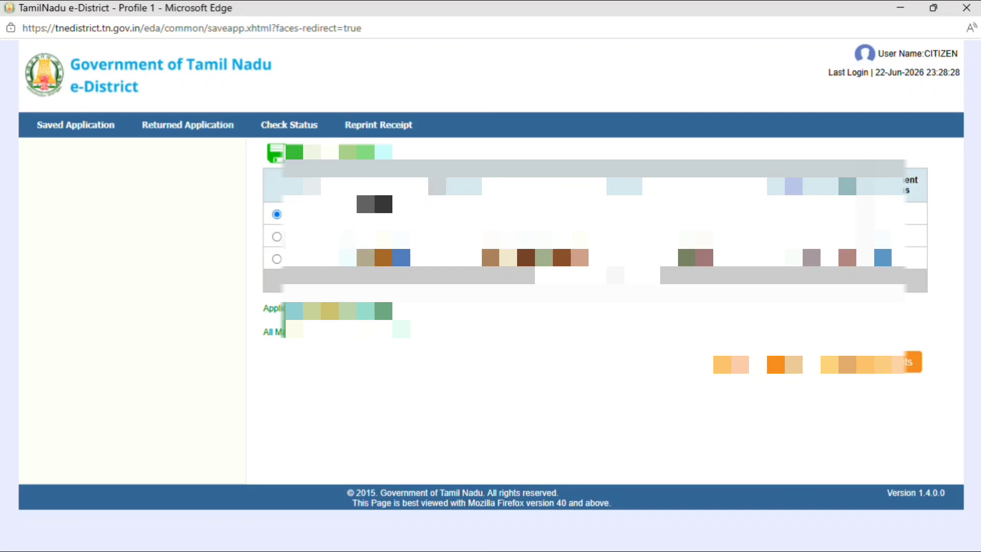